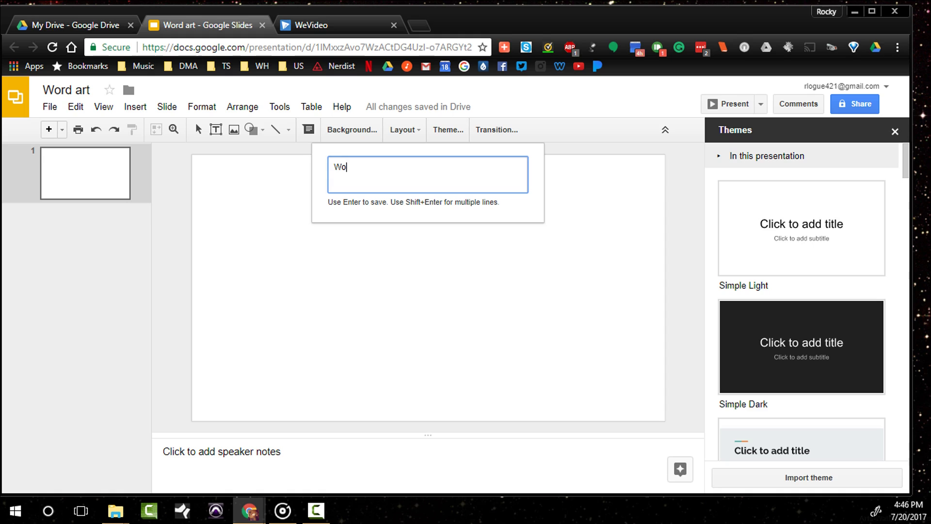
Insert the word art "Word" and place it near the centre of the slide
key(Return)
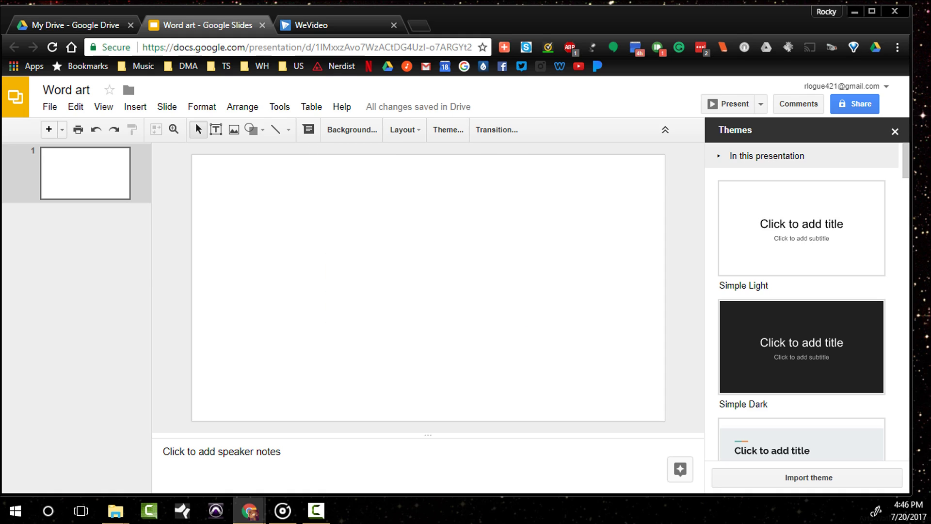
drag(429, 288, 428, 279)
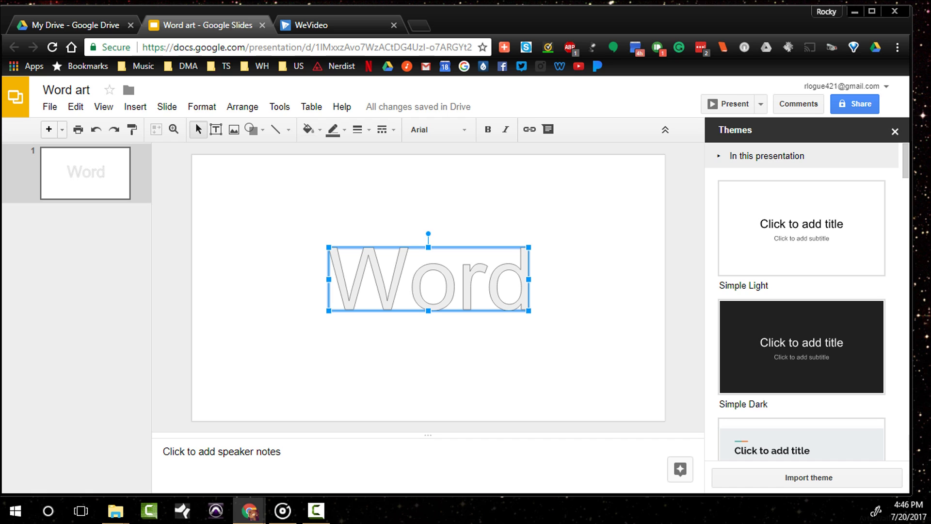
Stretch the "Word" word art wider and position it horizontally centred, slightly above the middle of the slide
drag(428, 310, 428, 278)
drag(329, 263, 240, 263)
drag(384, 263, 441, 194)
drag(586, 193, 630, 193)
drag(463, 193, 431, 248)
drag(598, 249, 569, 248)
drag(417, 249, 428, 258)
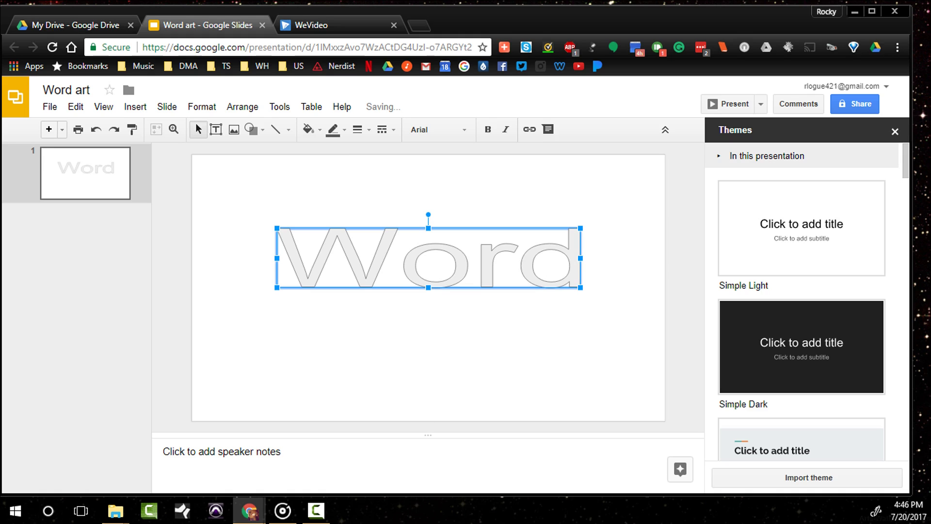
mouse_move(428, 215)
mouse_down()
mouse_move(461, 225)
mouse_move(436, 229)
mouse_move(424, 258)
mouse_move(424, 323)
mouse_move(427, 200)
mouse_move(400, 226)
mouse_move(429, 214)
mouse_up()
drag(428, 214, 429, 214)
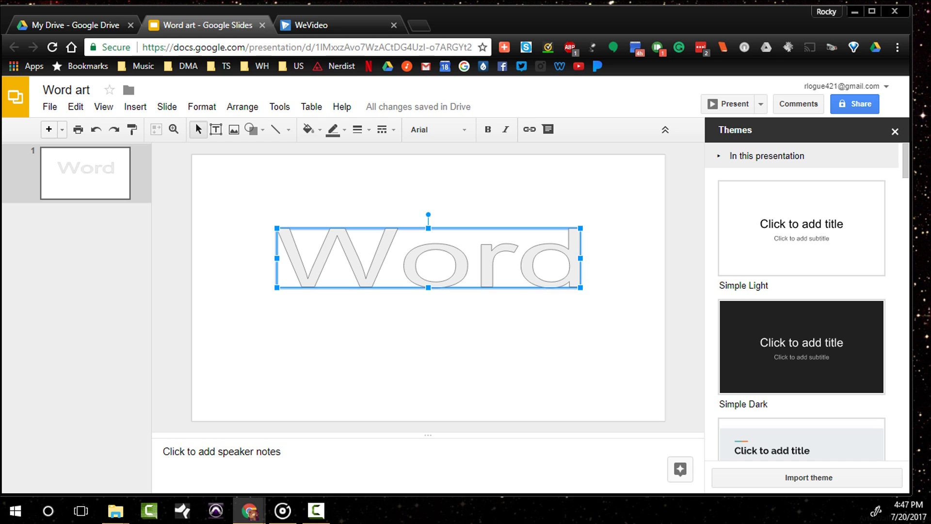
Try a black and a light yellow solid fill on the word art
click(308, 129)
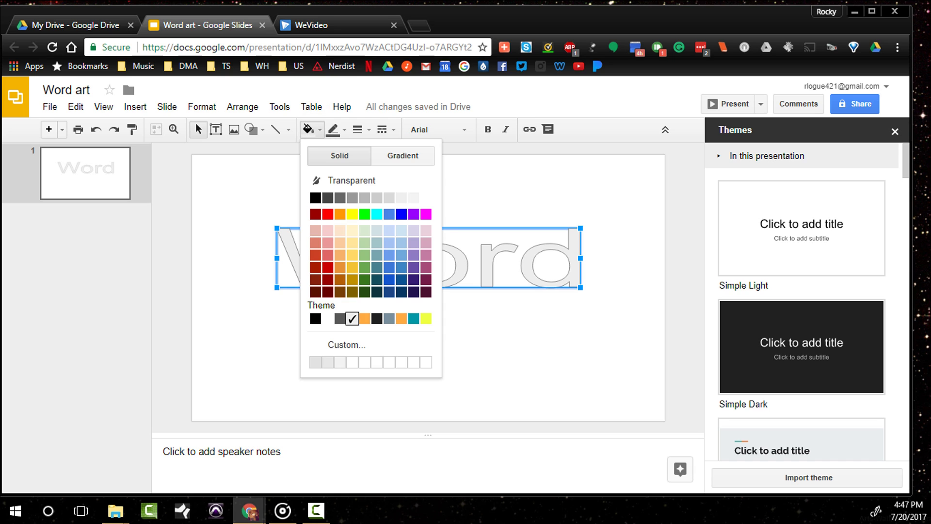
click(316, 197)
click(308, 129)
click(353, 230)
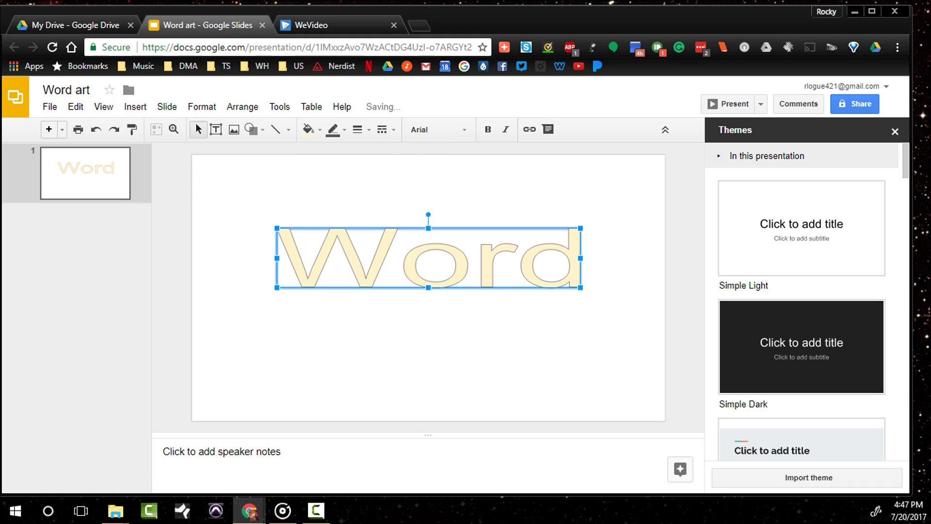
Try a light yellow radial gradient and a dark green radial gradient as the word art's fill
click(309, 129)
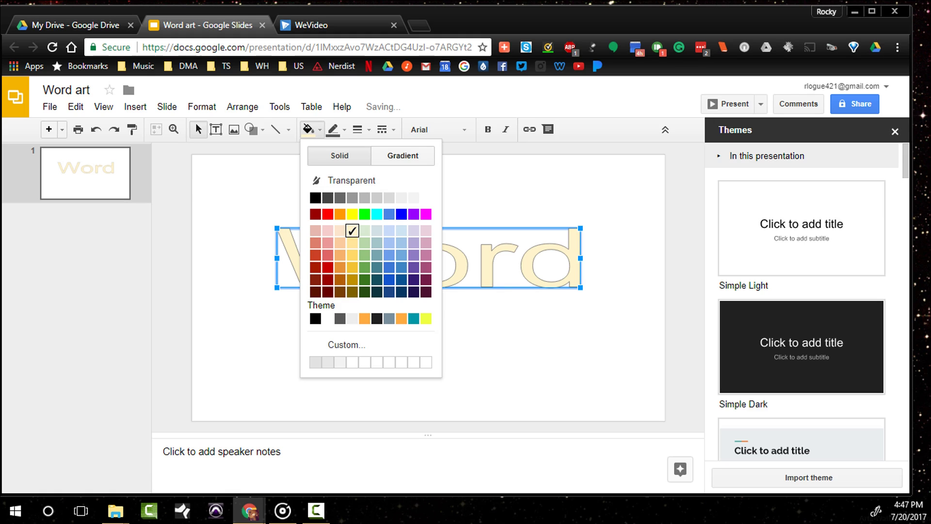
click(402, 155)
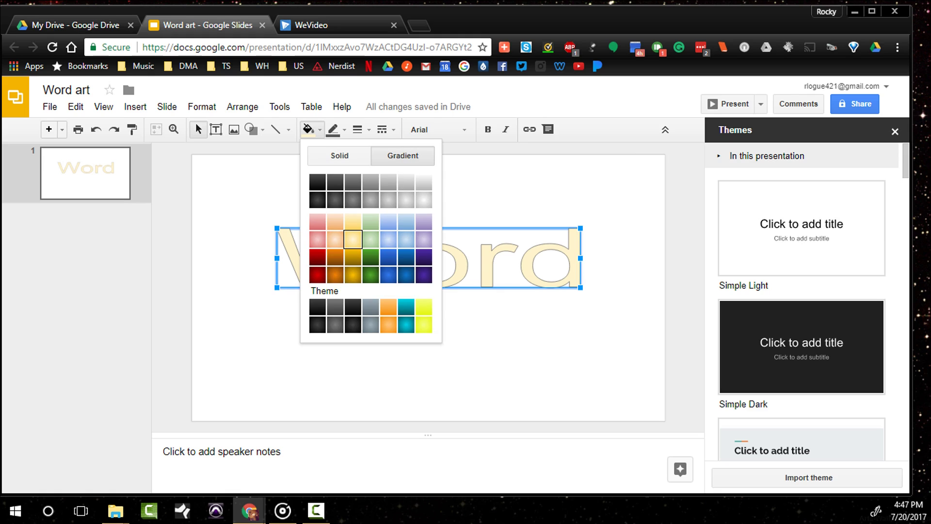
click(353, 239)
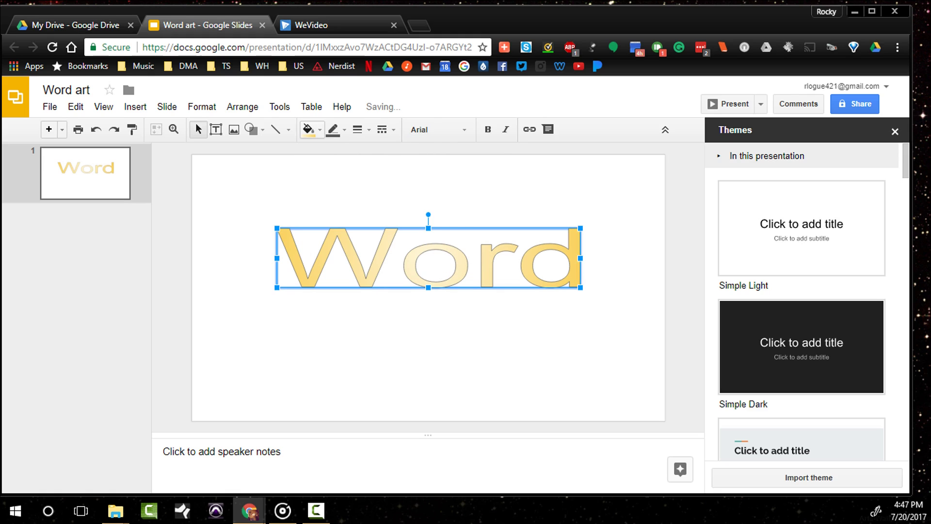
click(309, 129)
click(370, 274)
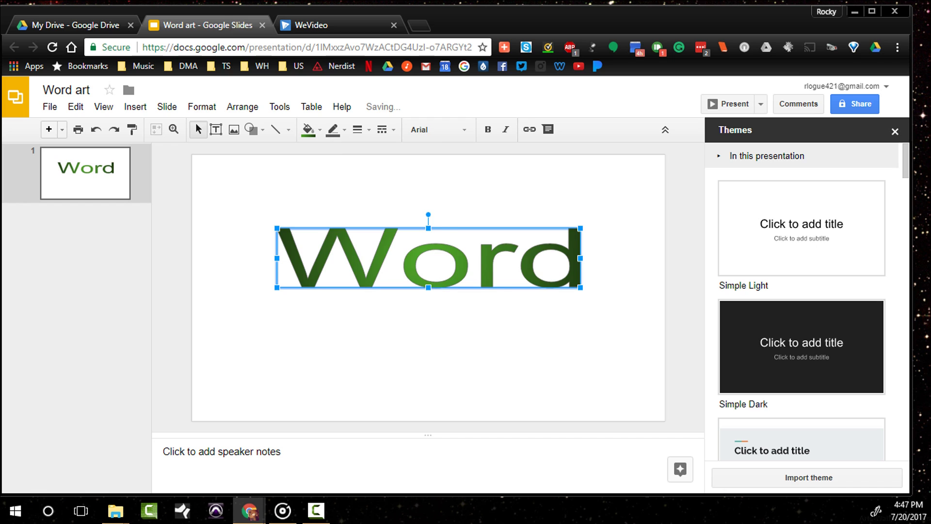
Change the word art's fill from a gradient to solid red
click(308, 129)
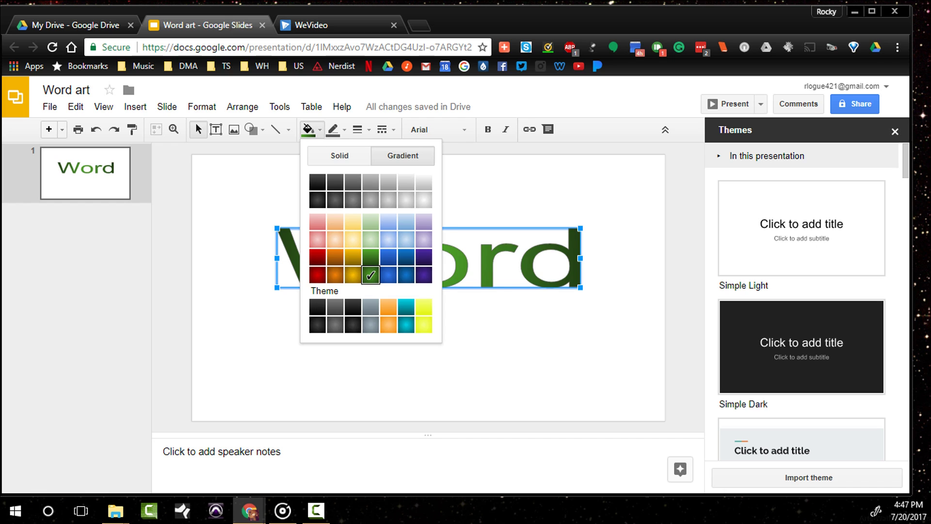
click(340, 155)
click(328, 214)
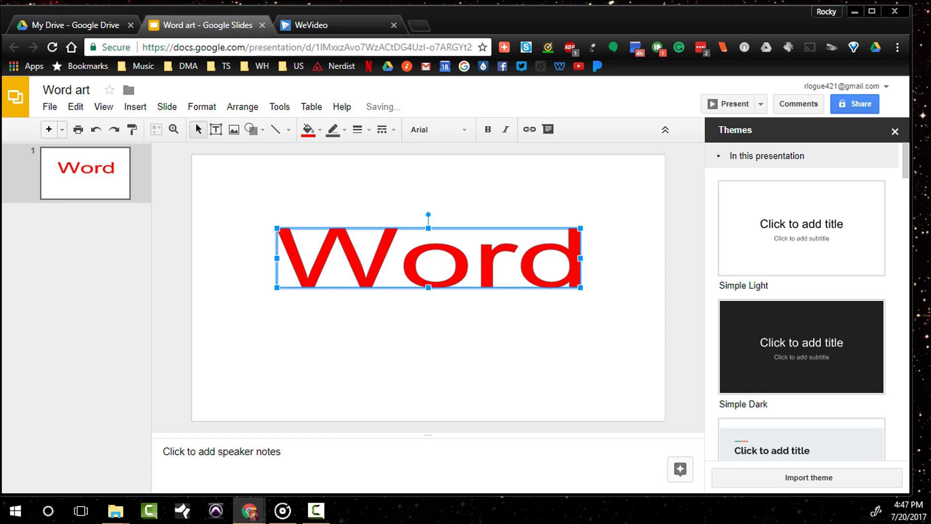
Try a semi-transparent custom red fill on the word art and restore the opaque solid red
click(309, 129)
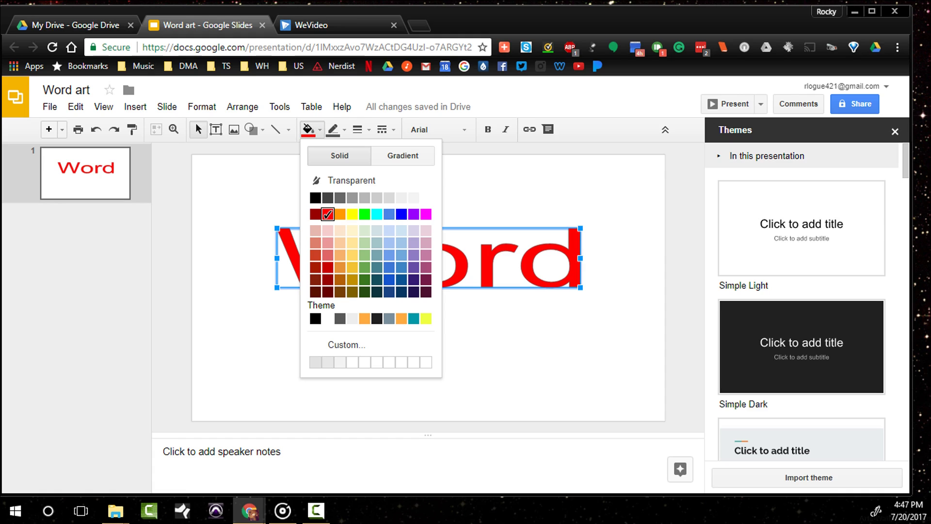
click(347, 344)
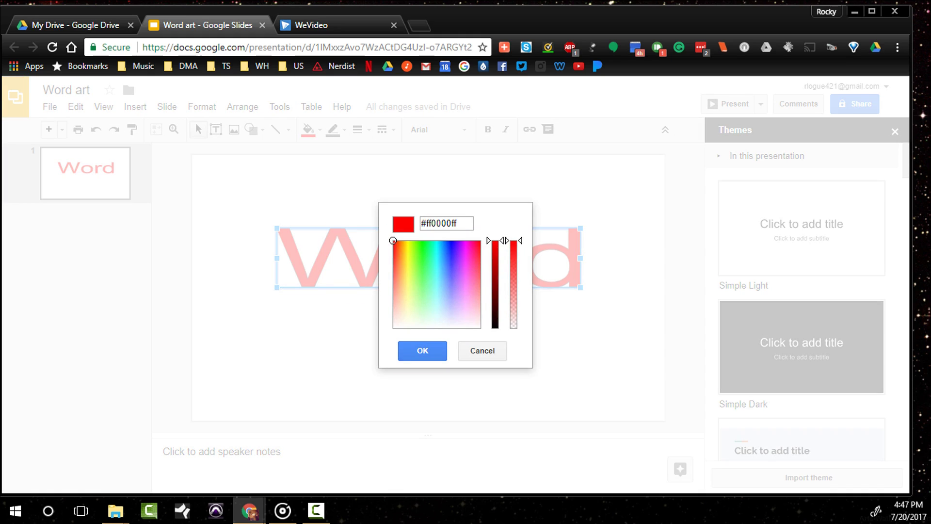
drag(513, 241, 513, 288)
click(422, 350)
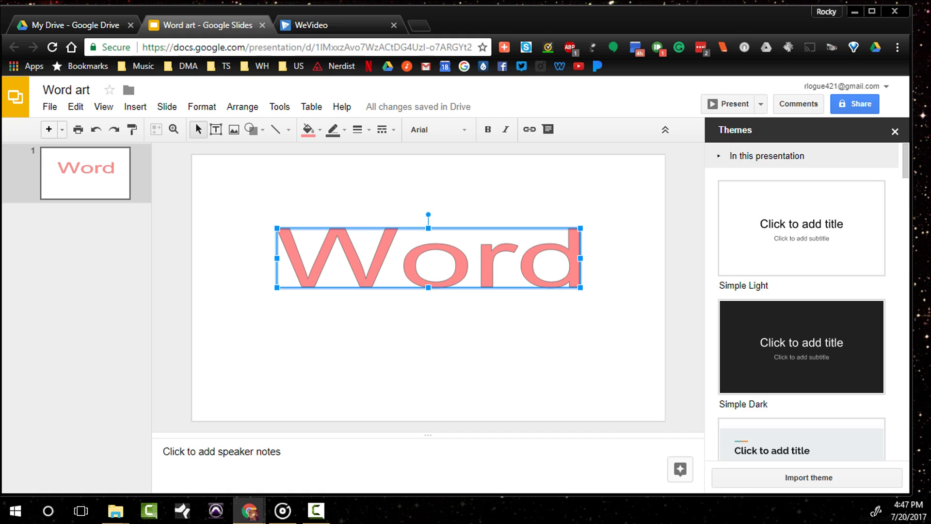
click(309, 129)
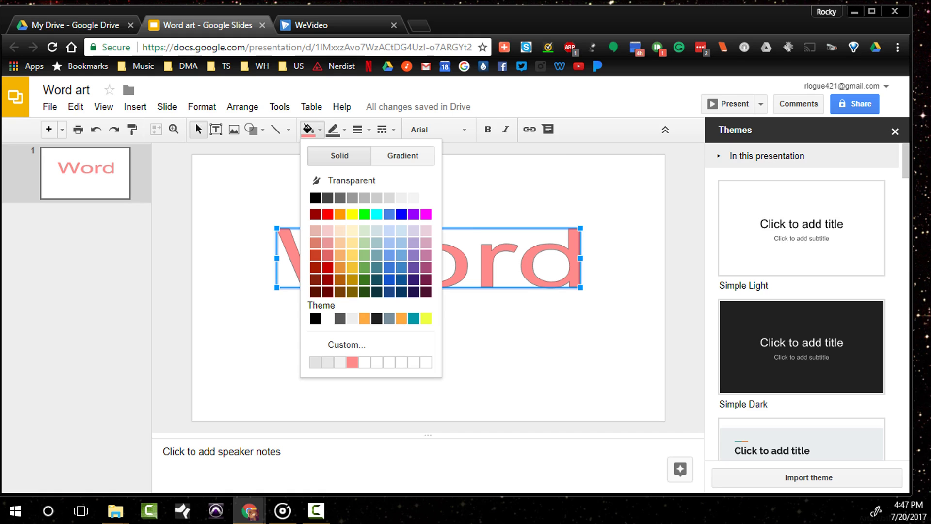
click(328, 214)
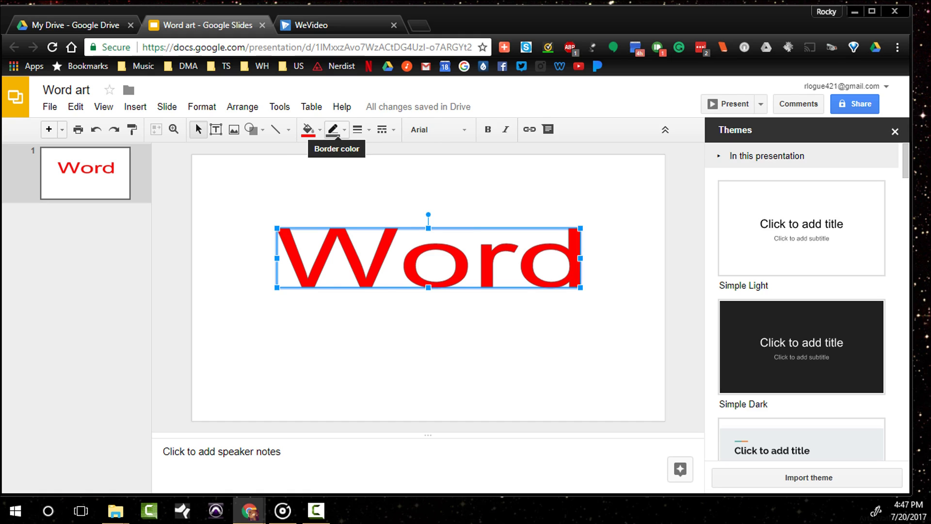
Give the word art a yellow border with a weight of 4px
click(333, 129)
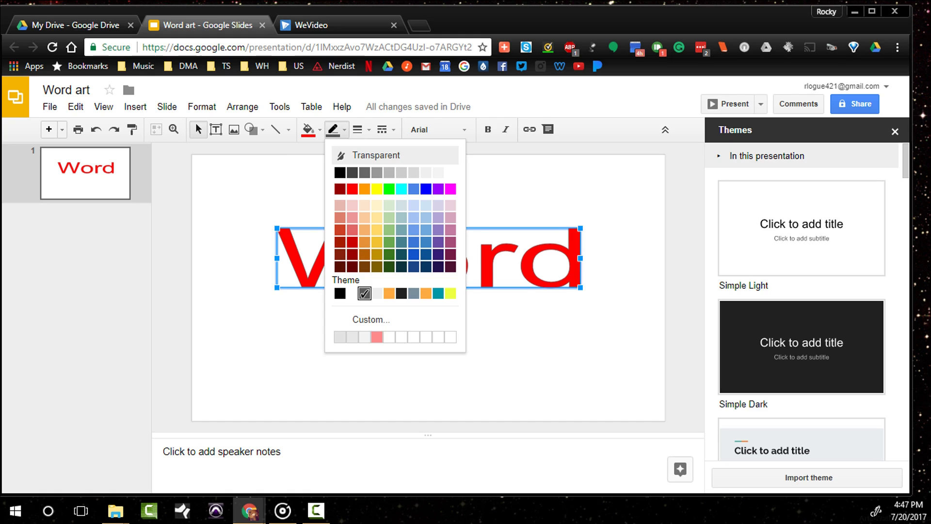
click(377, 188)
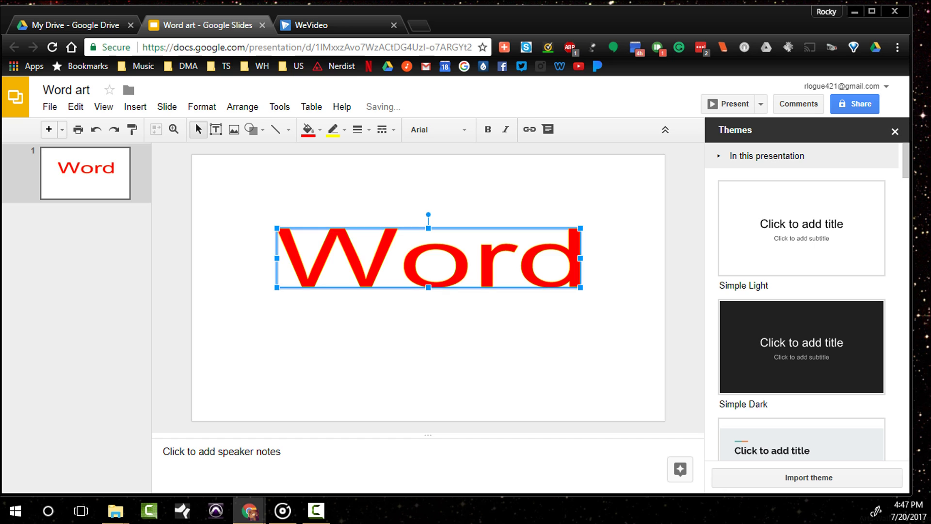
click(359, 129)
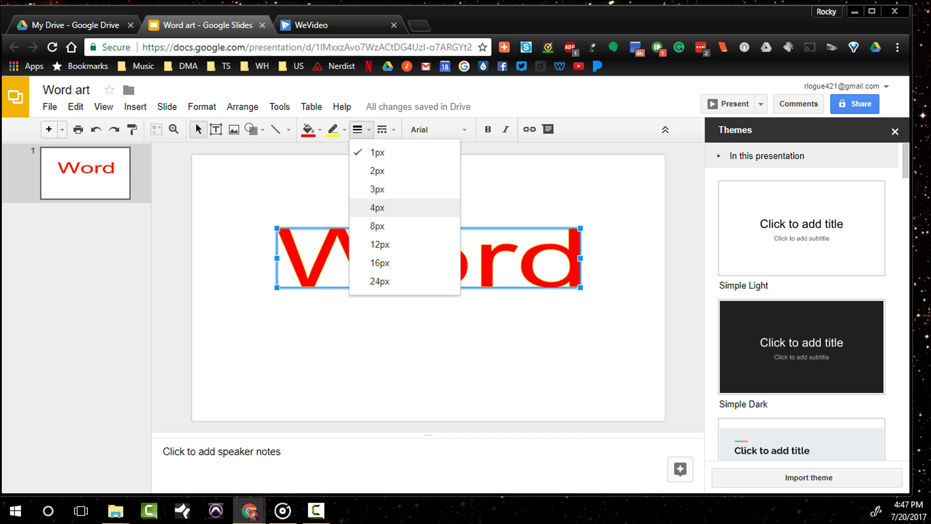
click(378, 208)
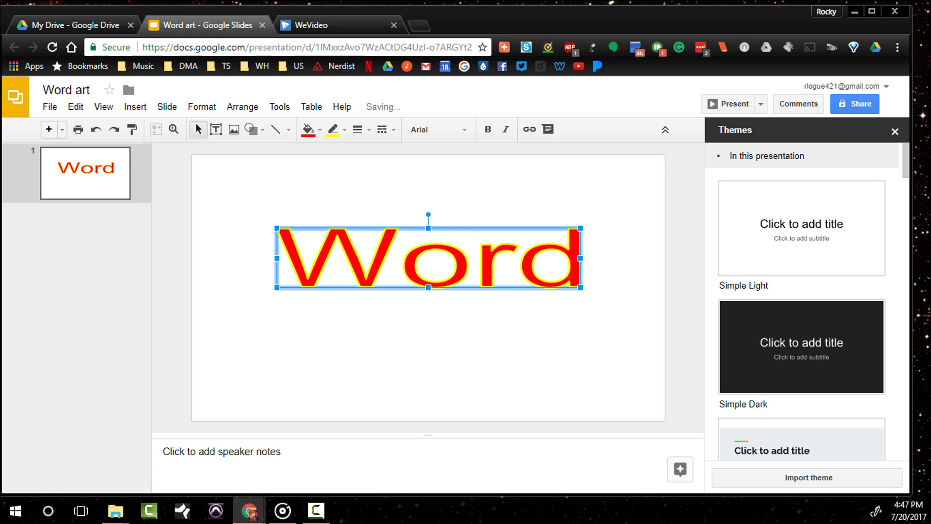
Change the word art's border to blue with a dotted line style
click(333, 130)
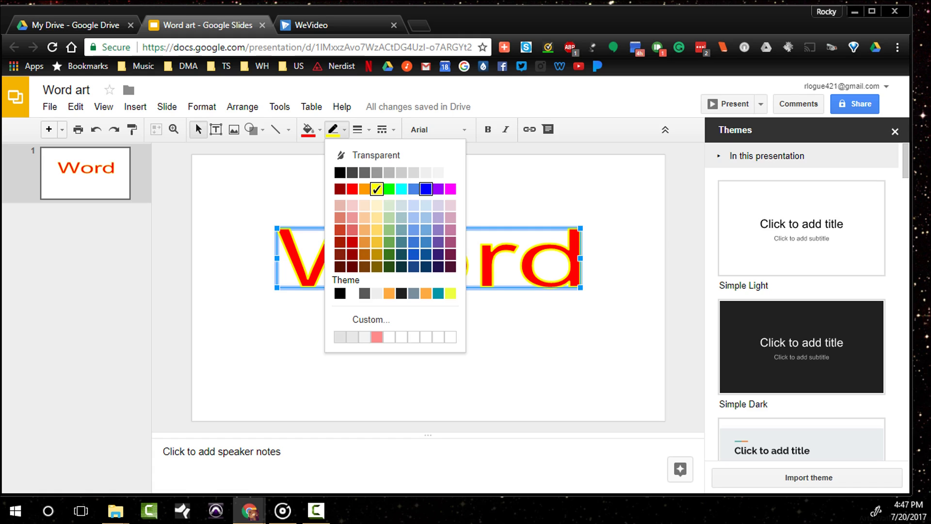
click(426, 189)
click(357, 129)
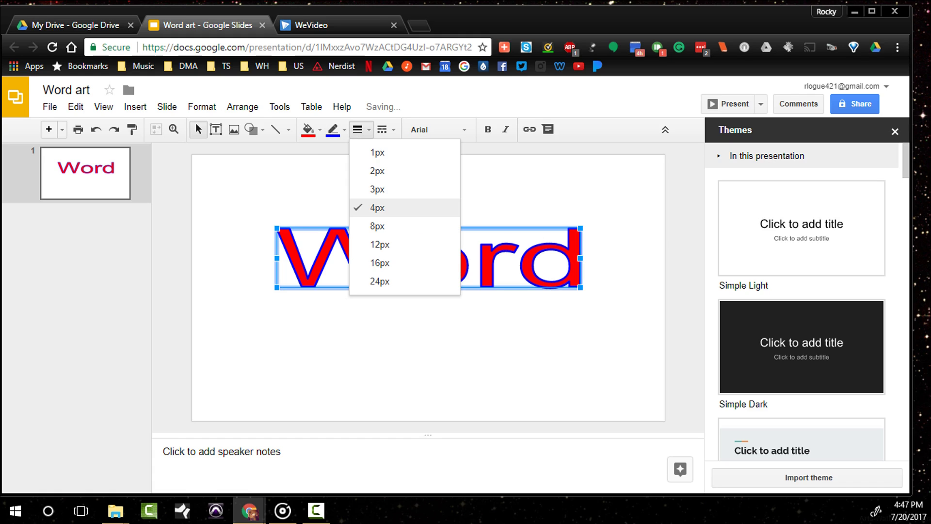
click(382, 129)
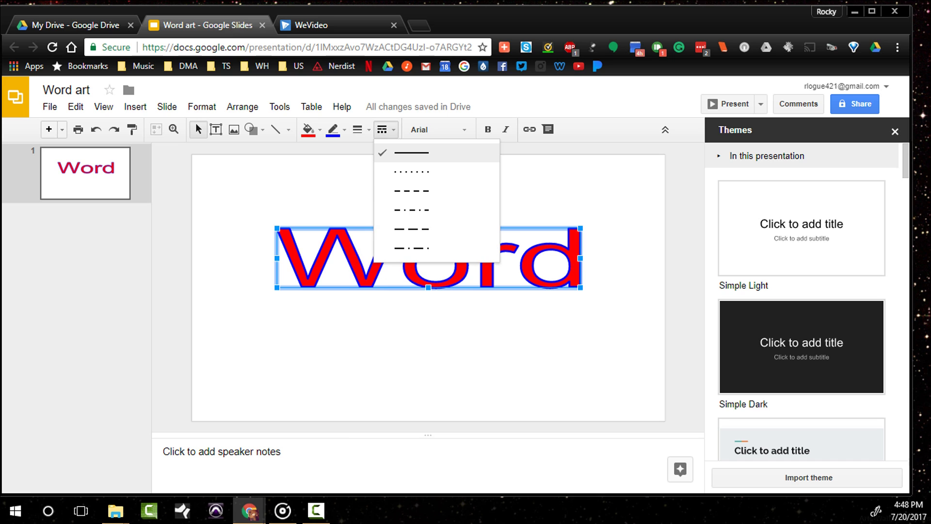
click(412, 171)
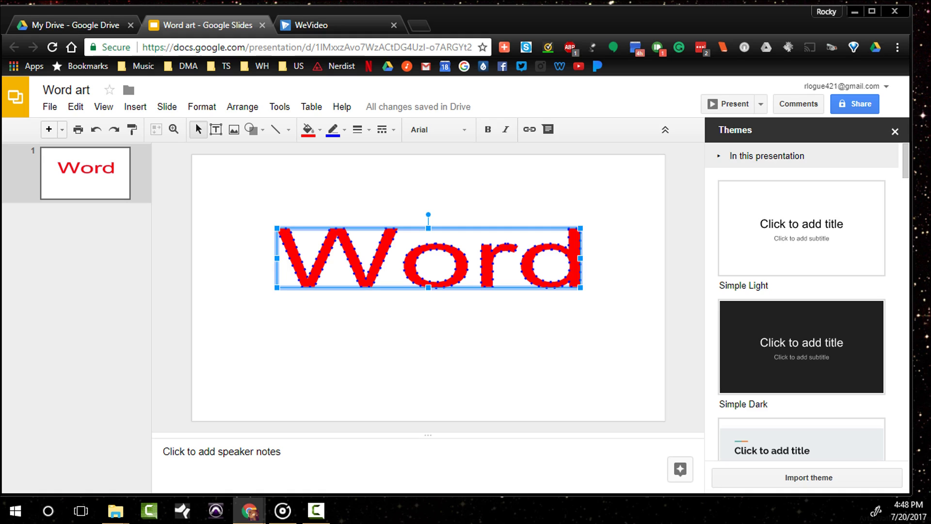
Fill the word art with solid black and make its border transparent
click(308, 130)
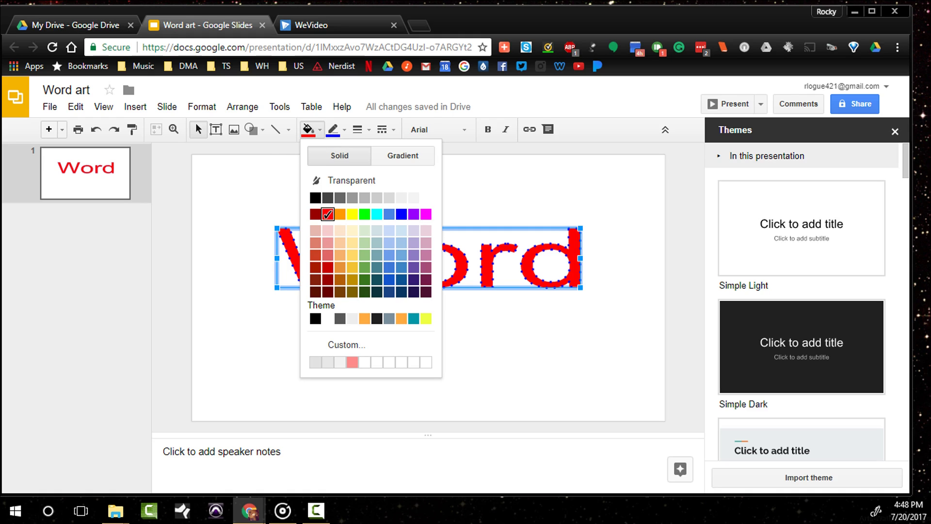
click(315, 197)
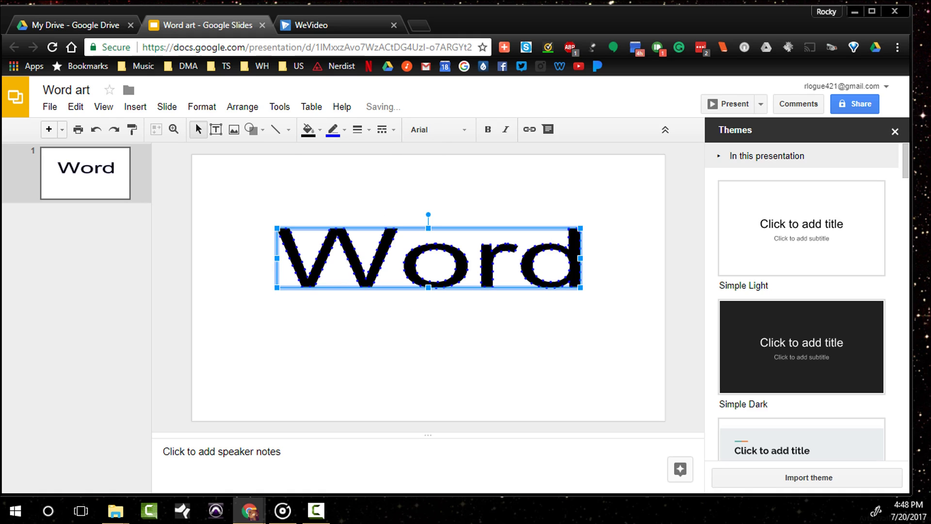
click(359, 130)
click(377, 207)
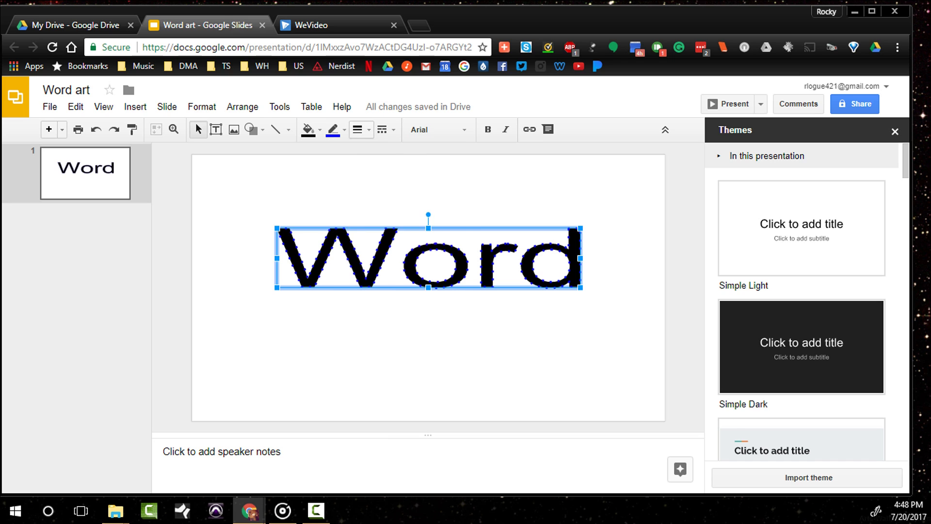
click(333, 130)
click(373, 156)
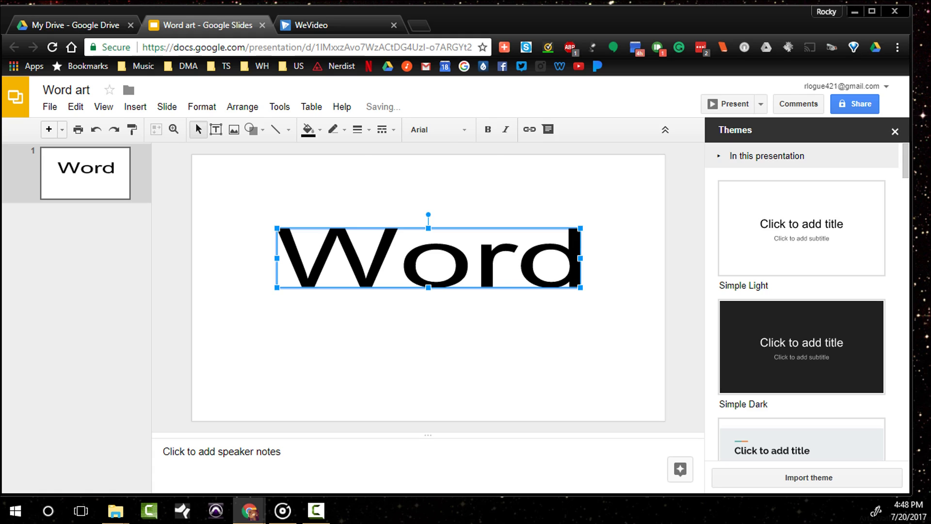
Set the word art's font to Ultra, narrow it and centre it horizontally on the slide
click(434, 129)
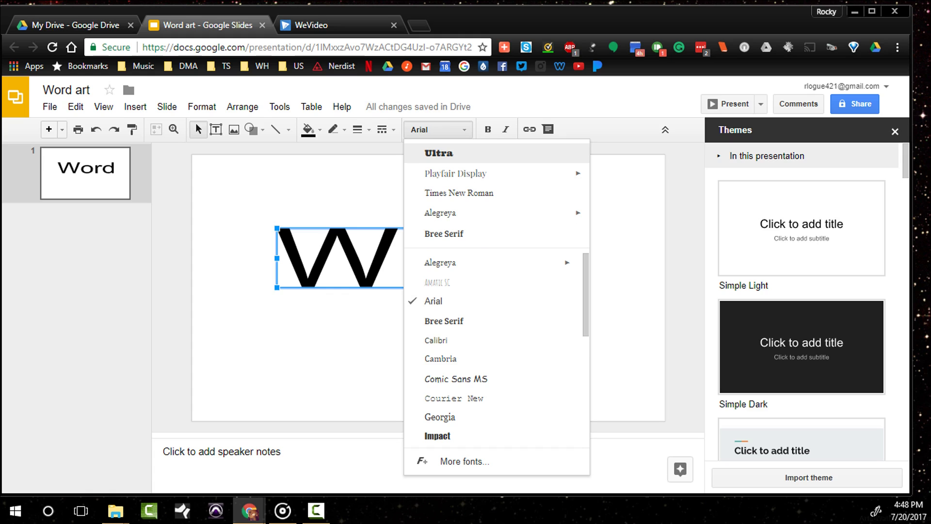
click(439, 153)
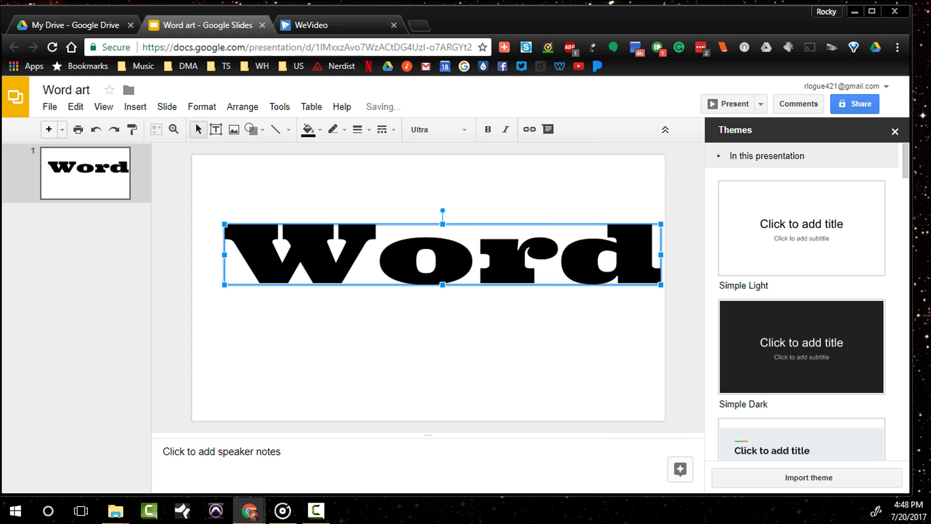
drag(393, 254, 427, 254)
key(Escape)
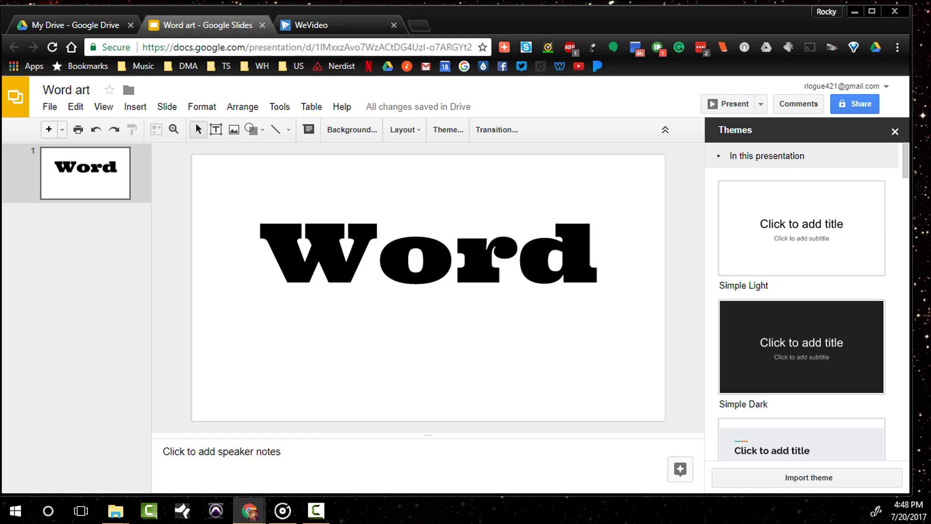
Duplicate the "Word" word art and move the copy slightly down and left of the original
click(428, 255)
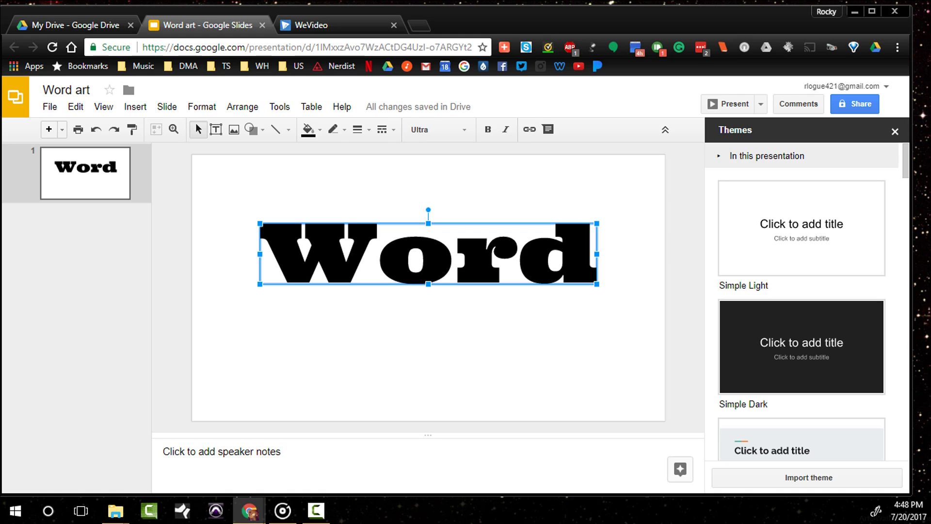
key(ctrl+d)
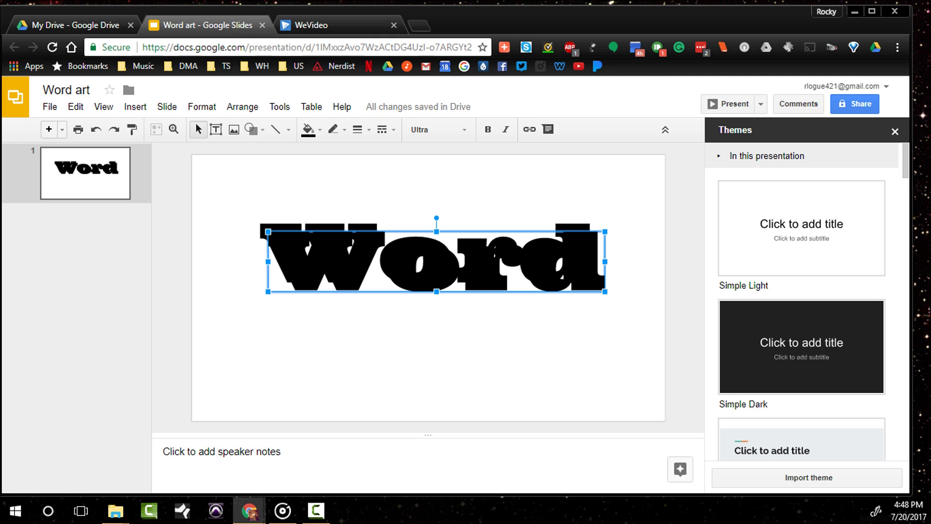
drag(436, 262, 419, 264)
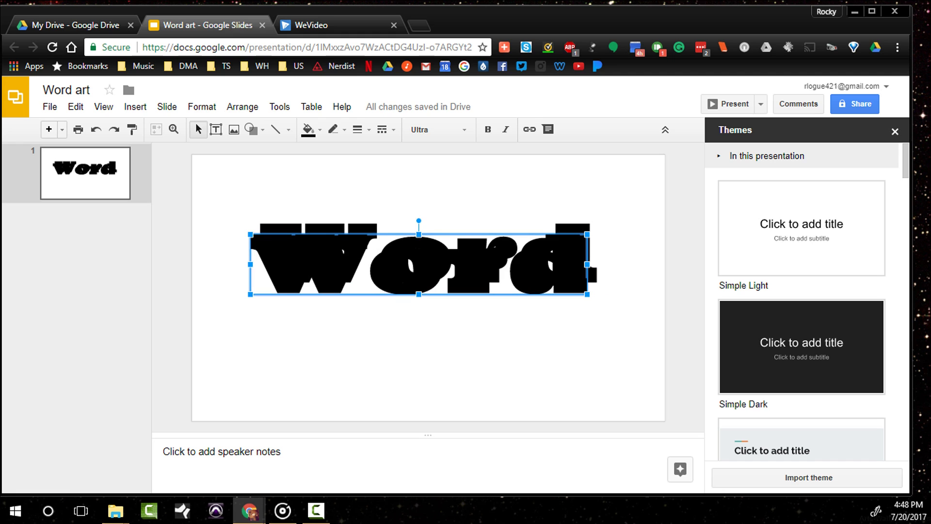
Nudge the duplicated word art slightly up and fill it with solid light gray 2
key(Up)
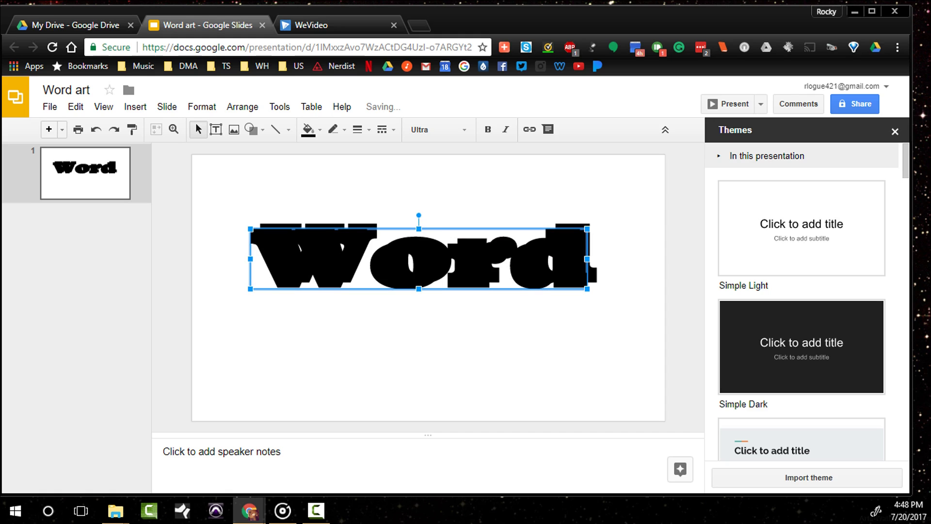
click(308, 129)
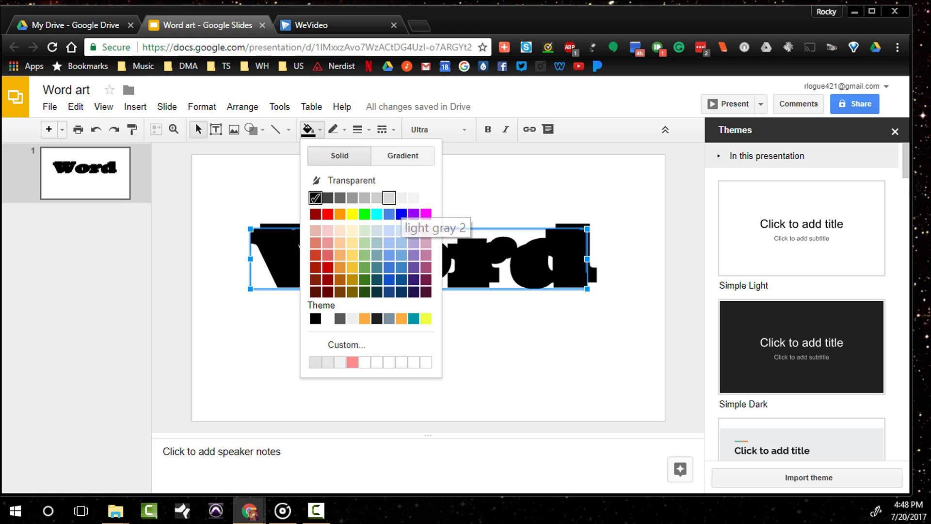
click(389, 197)
key(Escape)
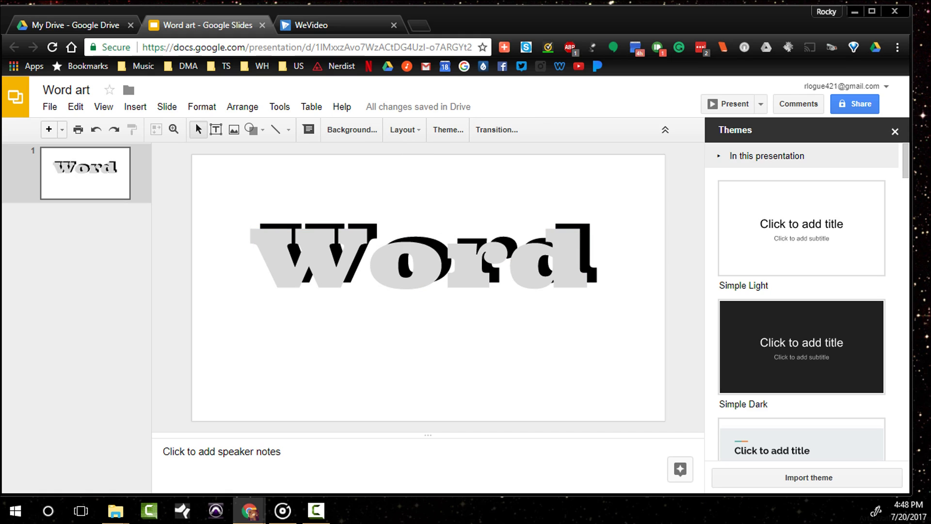
Give the grey word art copy a black border with a solid line style
click(418, 265)
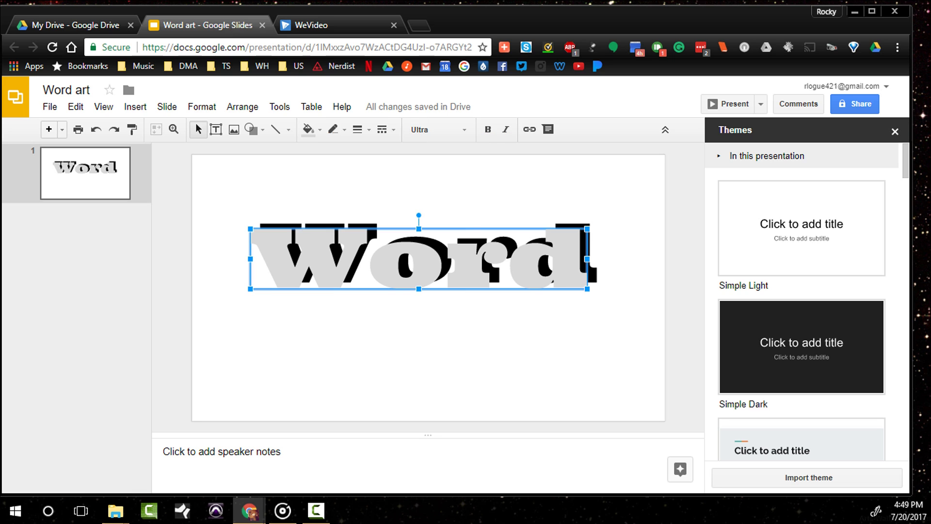
click(334, 129)
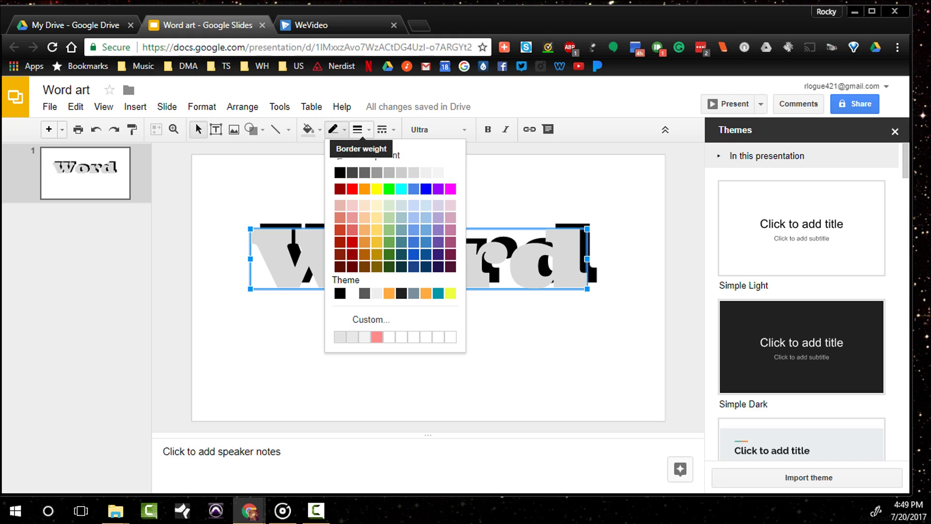
click(340, 172)
key(Escape)
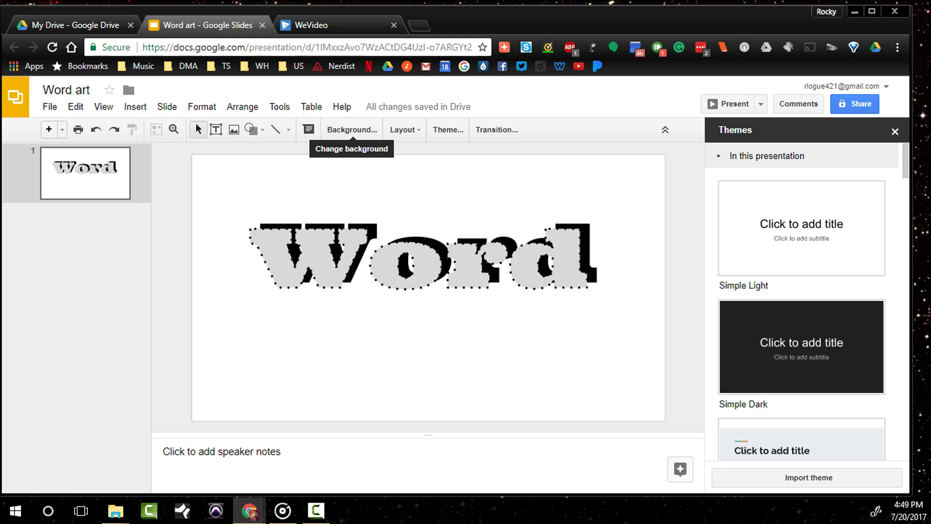
click(418, 258)
click(382, 129)
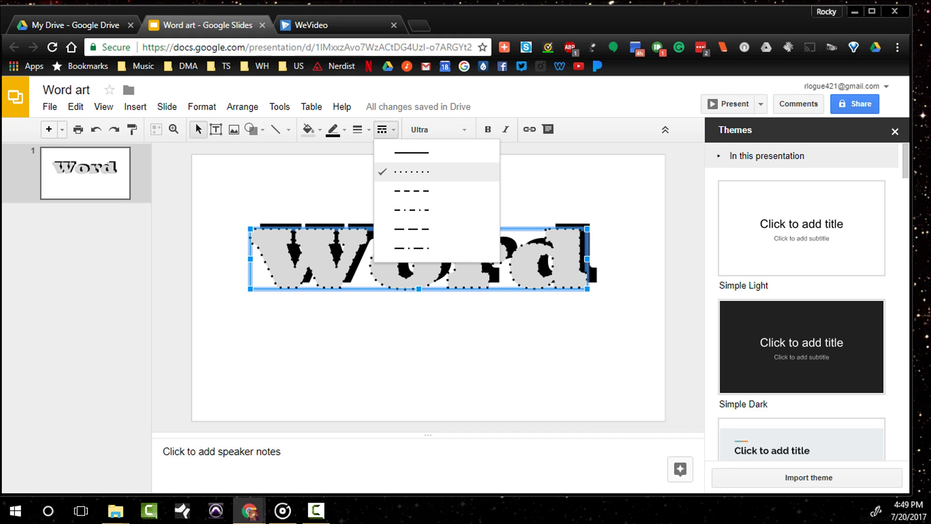
click(403, 151)
key(Escape)
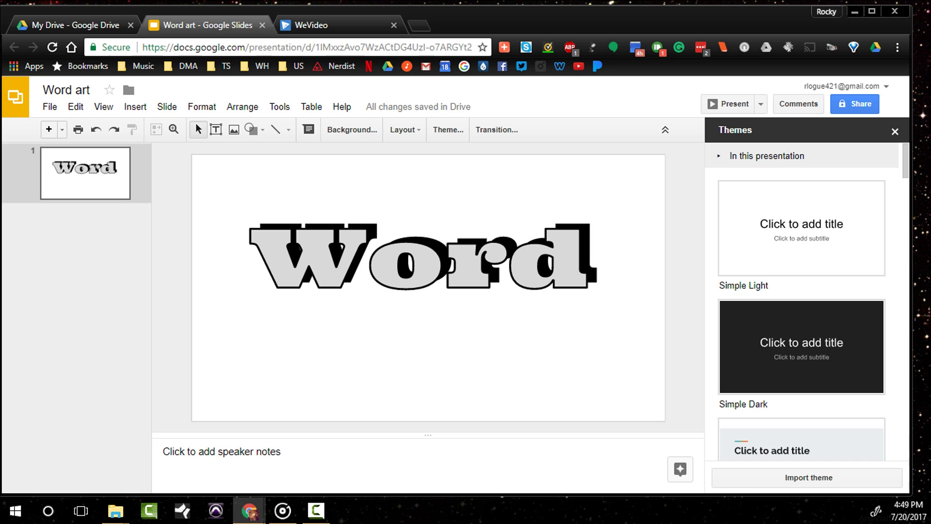
Make the grey word art copy's border transparent
click(419, 259)
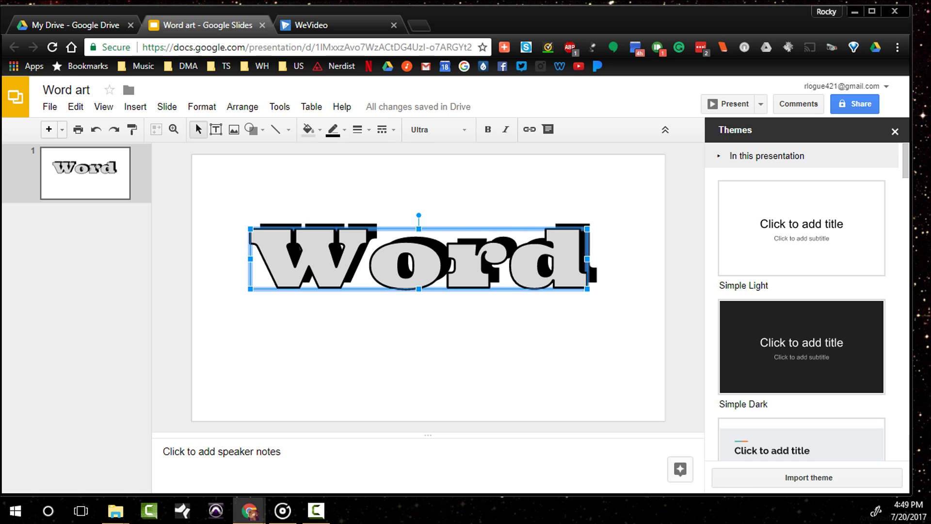
click(358, 129)
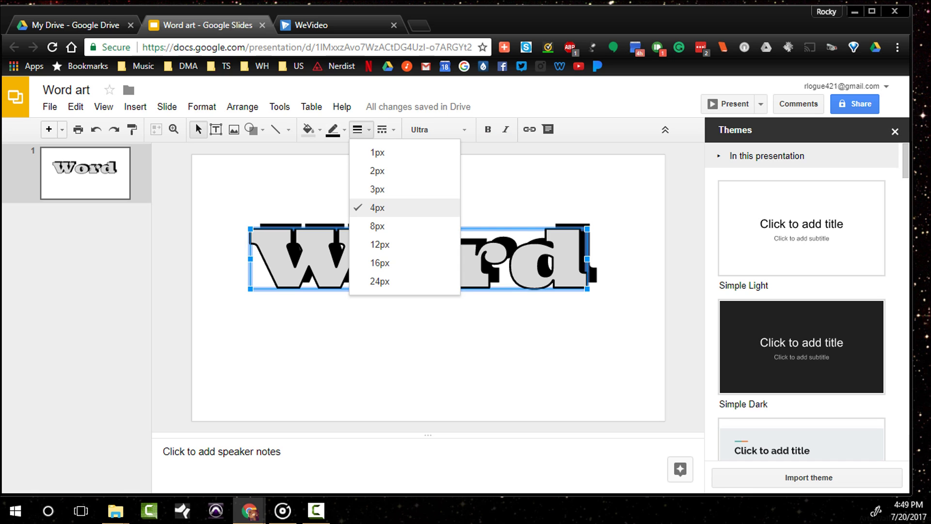
click(332, 129)
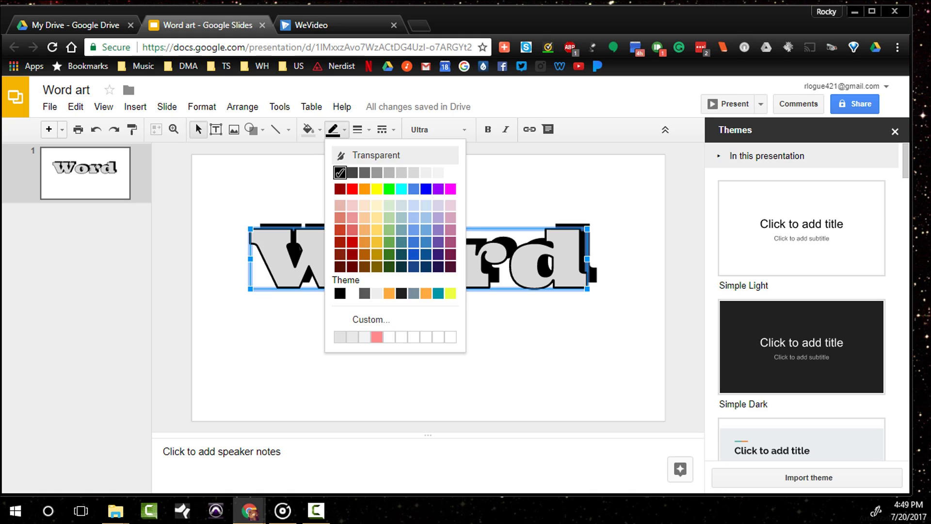
click(354, 152)
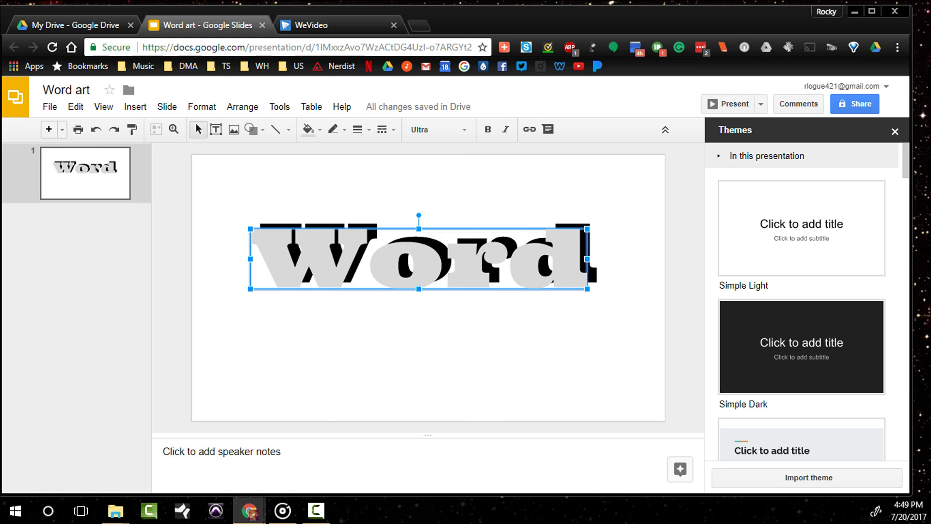
Send the grey word art copy backward so it sits behind the black original as a shadow
right_click(325, 257)
mouse_move(388, 360)
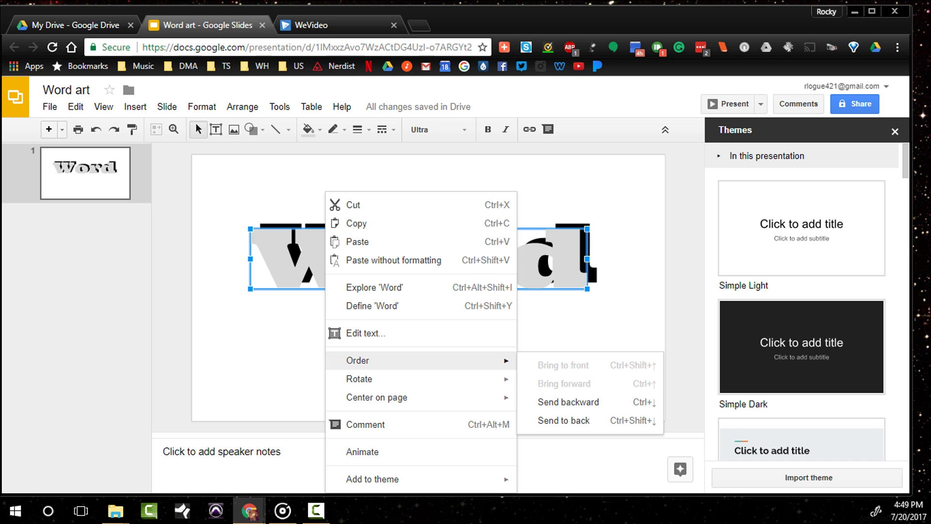
key(ctrl)
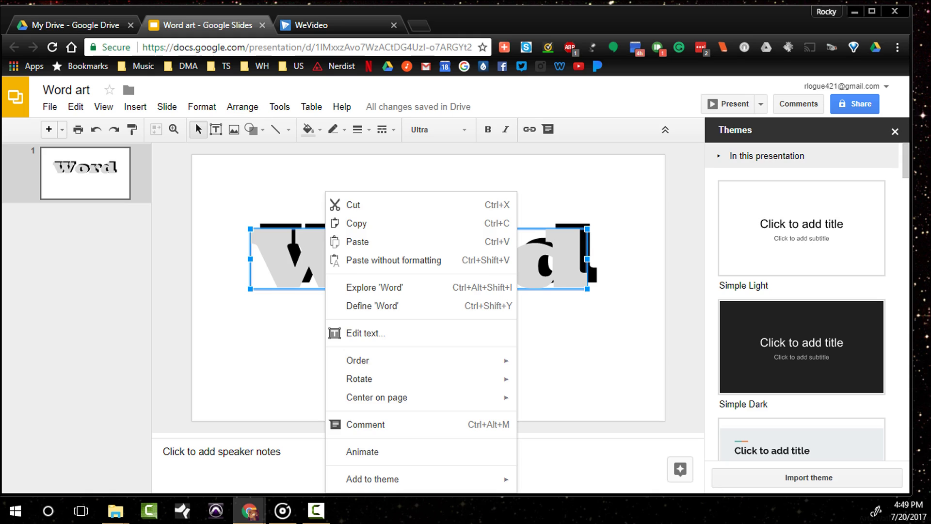
key(Escape)
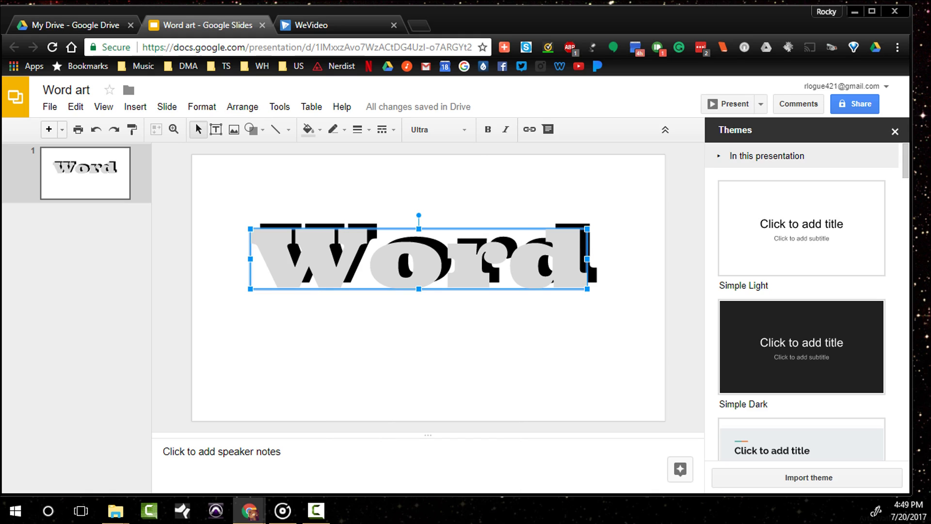
key(ctrl+Down)
key(ctrl+Up)
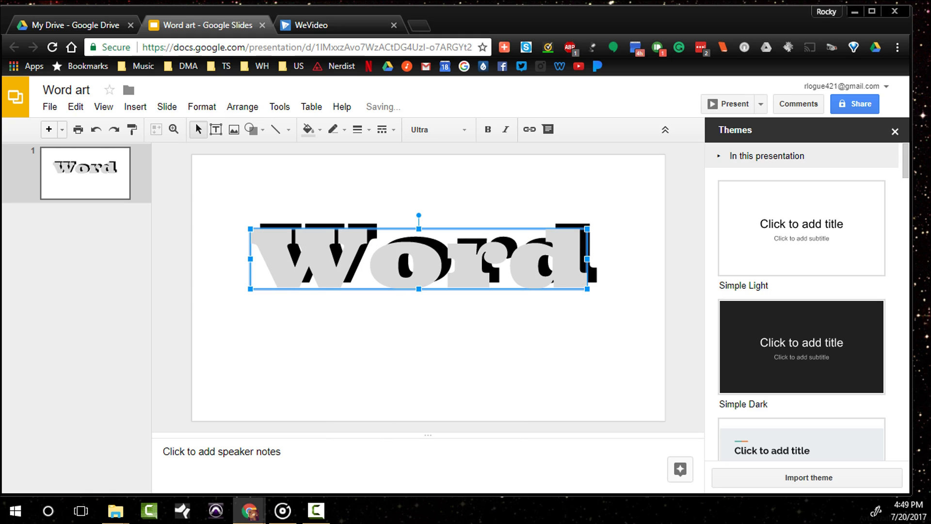
key(ctrl+Down)
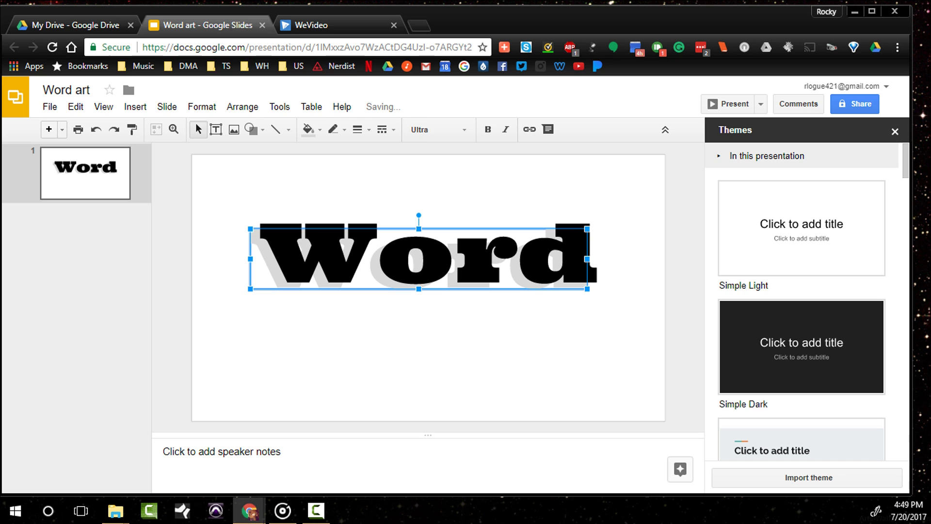
key(Escape)
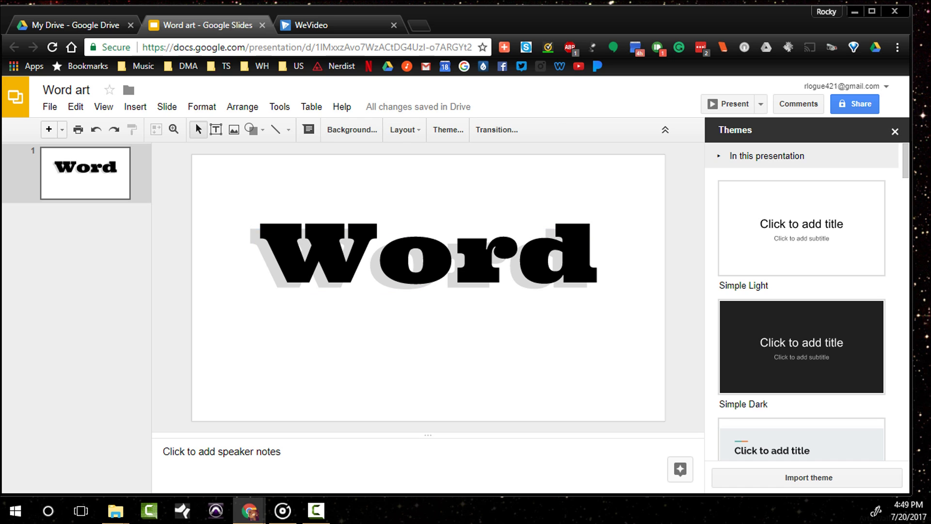
Set the slide background to solid cornflower blue
click(352, 130)
click(484, 258)
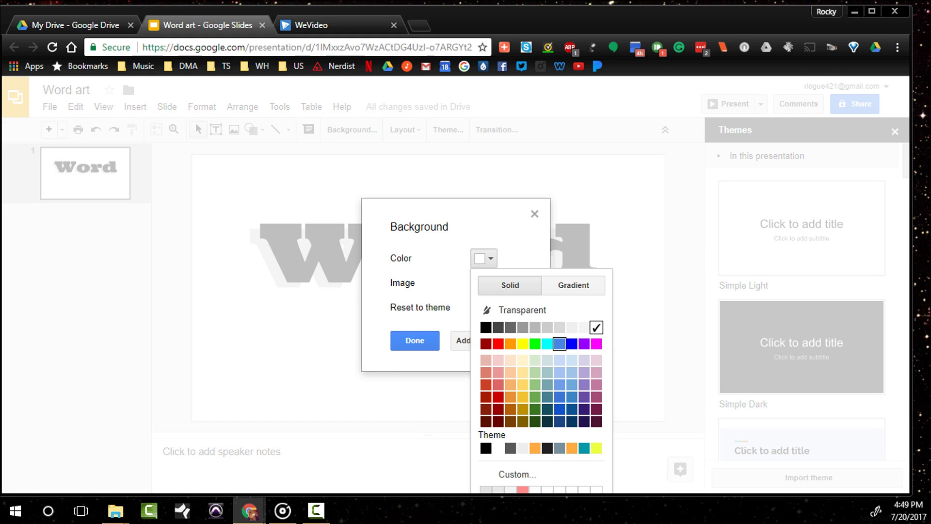
click(559, 343)
click(414, 341)
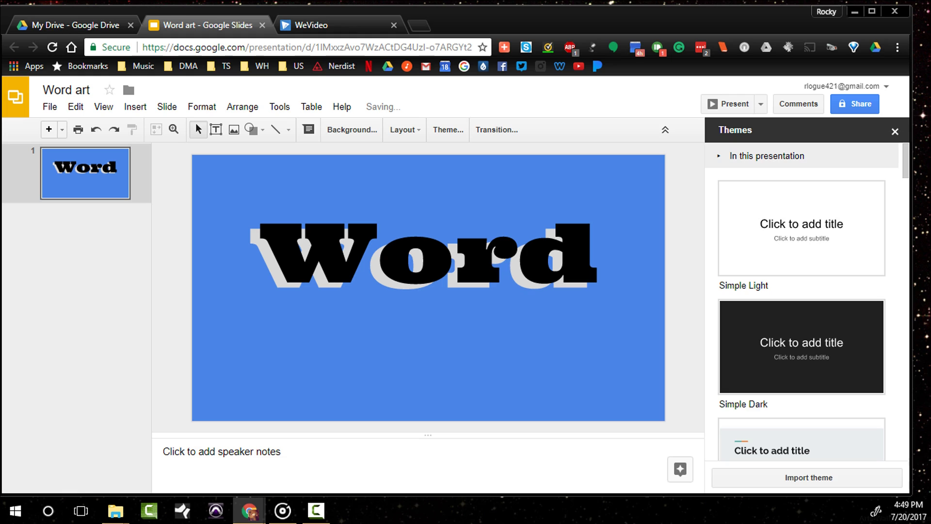
Give the grey shadow copy a semi-transparent custom fill of #d9d9d978
click(429, 254)
click(255, 236)
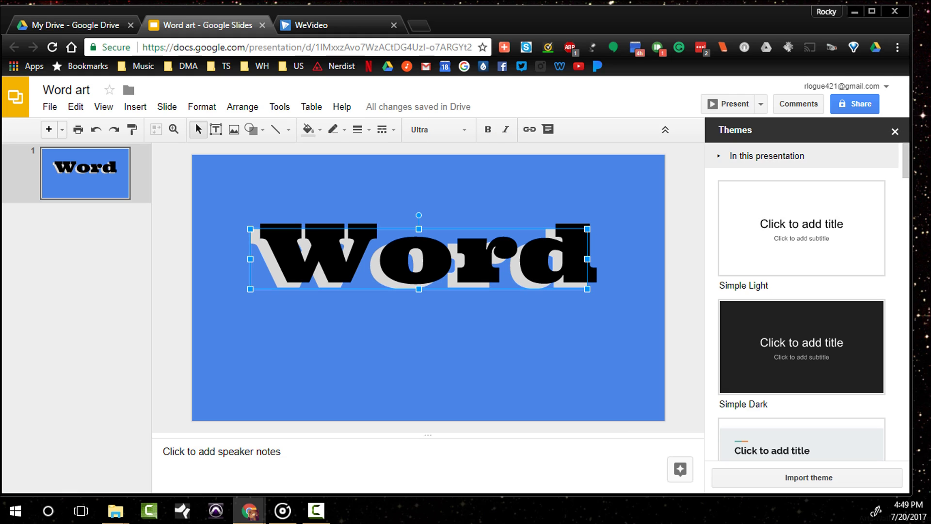
click(308, 129)
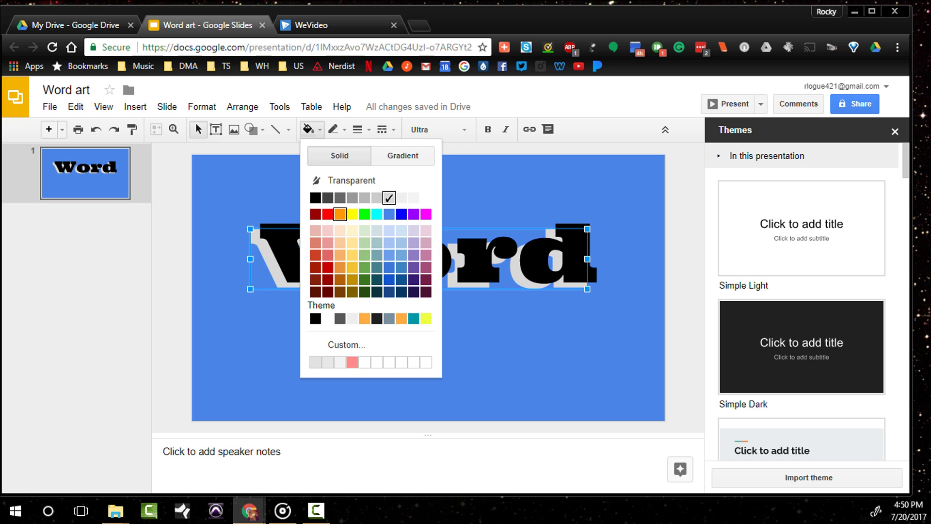
click(346, 345)
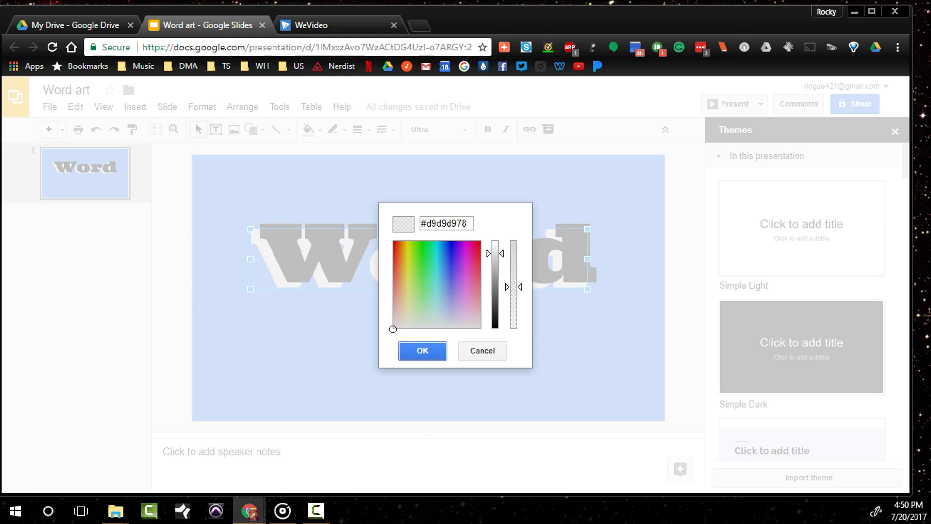
click(423, 350)
key(Escape)
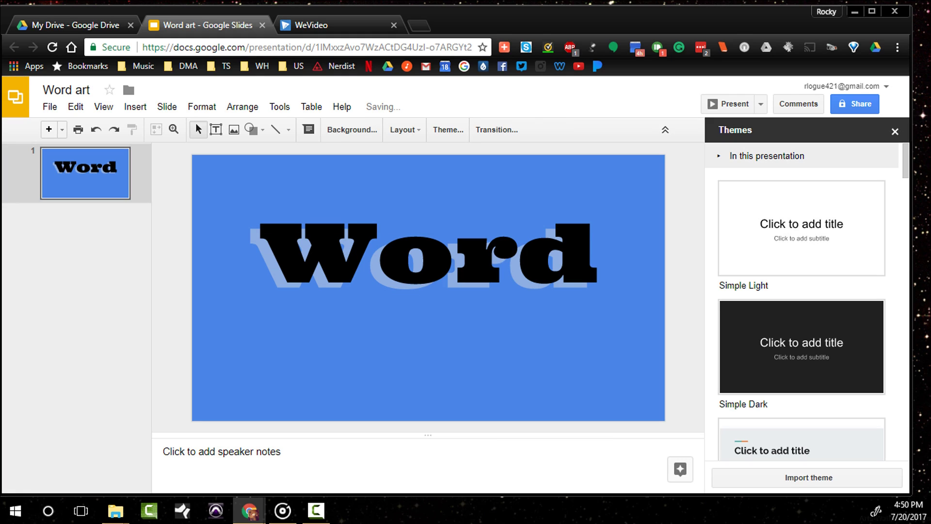
Try a fully transparent fill on the black front word art and undo it
click(428, 253)
click(309, 129)
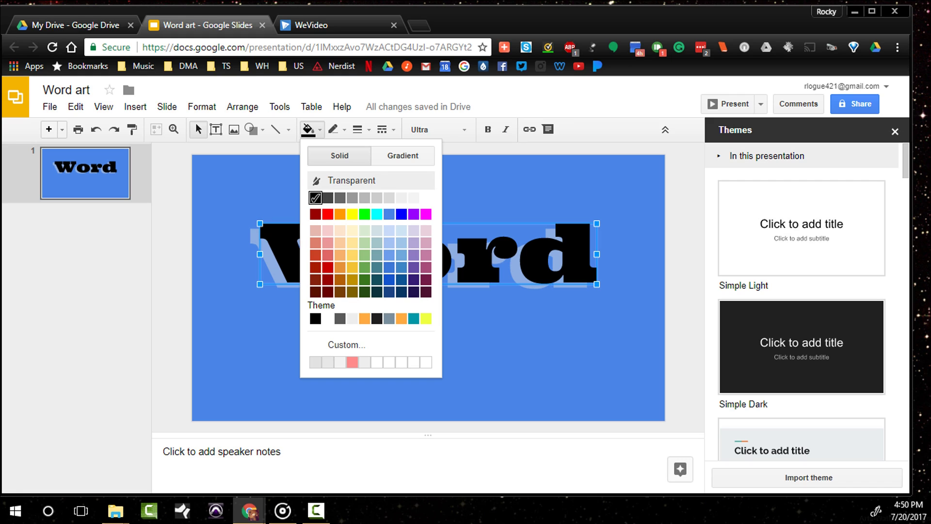
click(351, 180)
key(ctrl+z)
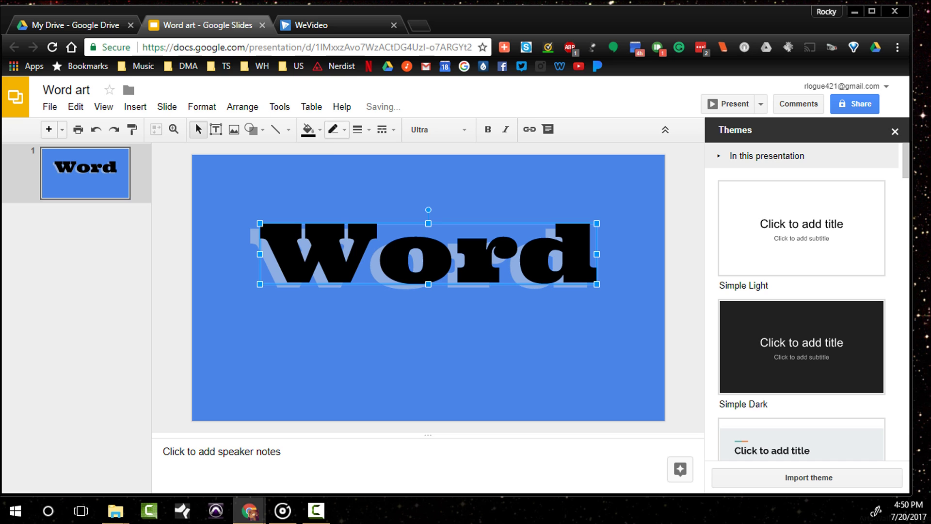
Give the front word art a semi-transparent black custom fill of #0000006e
click(309, 129)
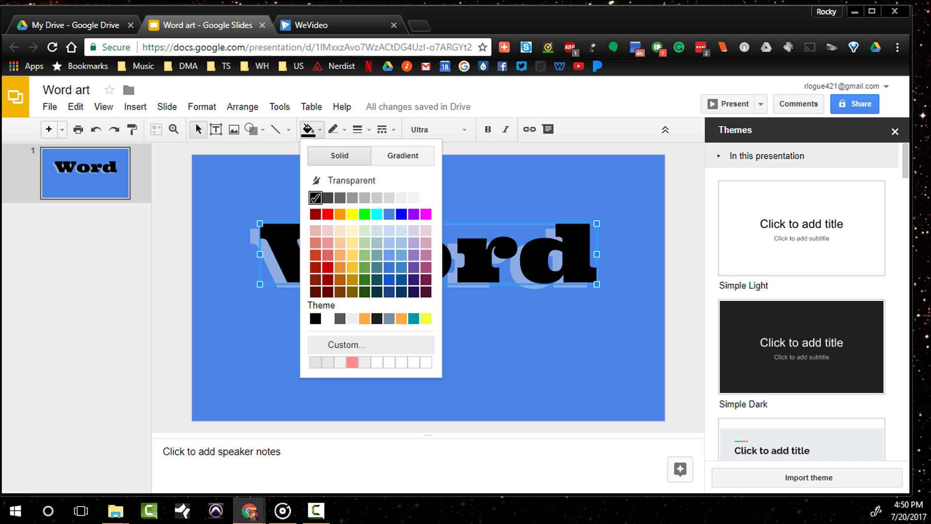
click(346, 344)
drag(513, 240, 513, 290)
click(422, 350)
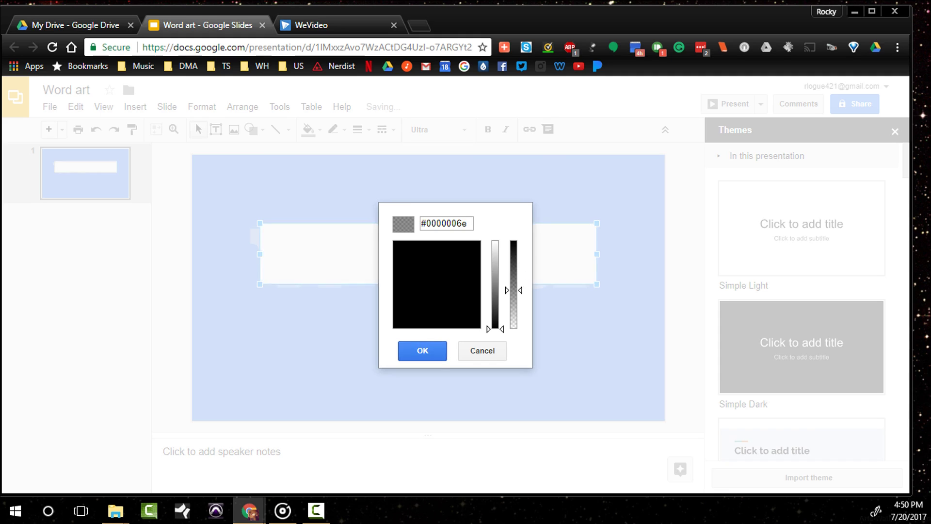
key(Escape)
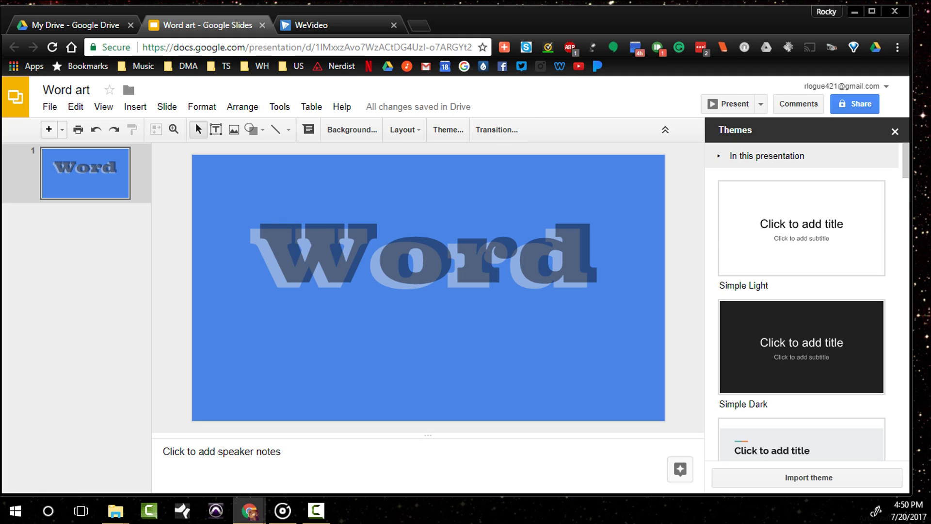
Fill the front word art with solid black and delete the translucent grey copy behind it
click(428, 254)
click(308, 129)
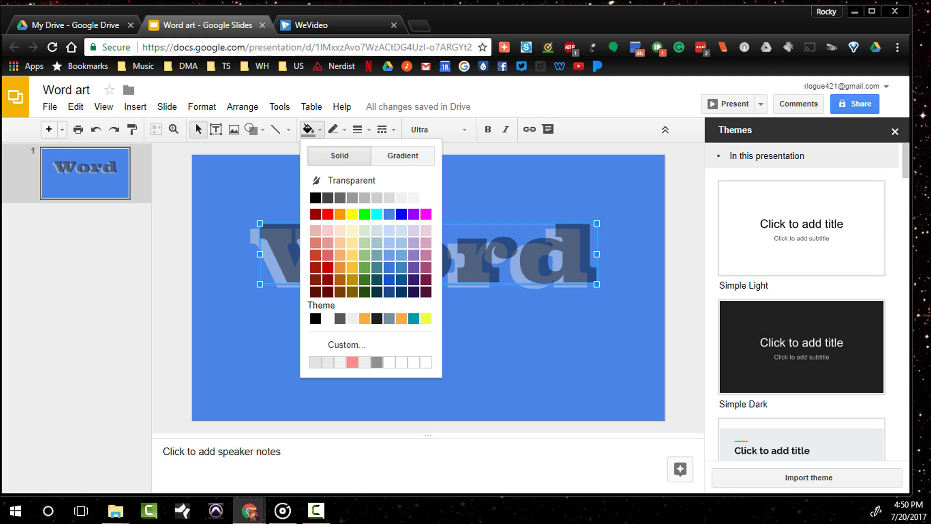
click(315, 198)
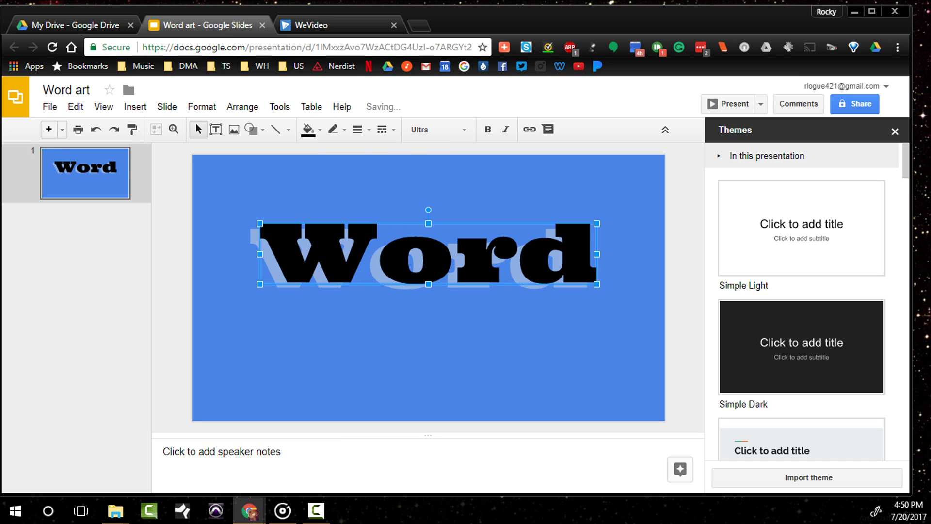
click(269, 269)
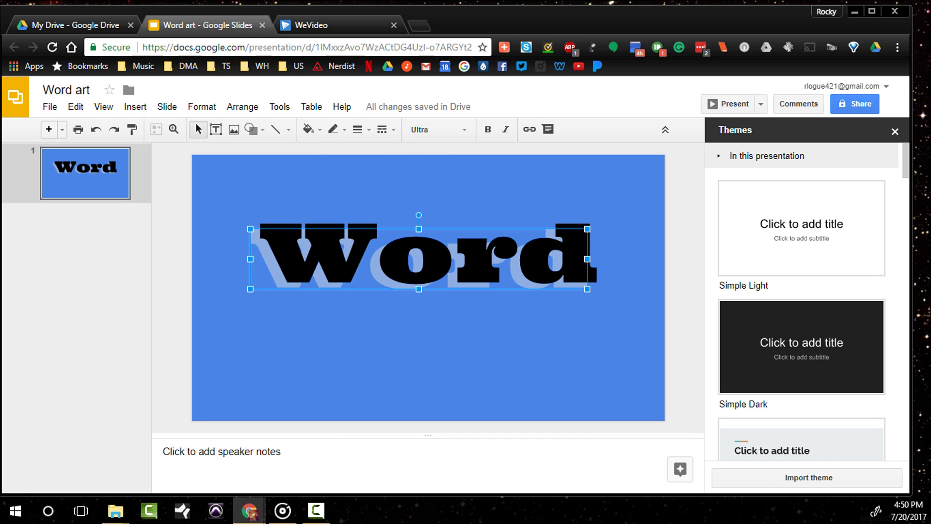
key(Delete)
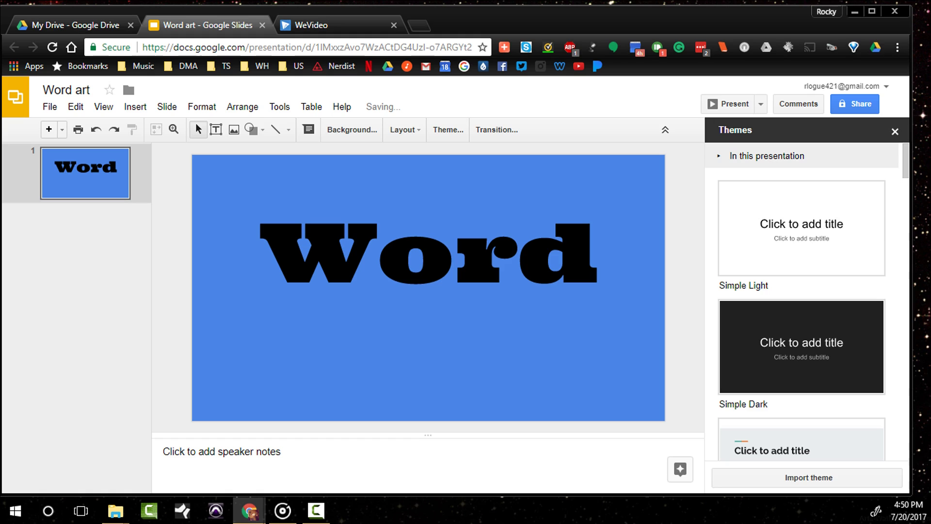
Change the slide's background colour to solid white
click(353, 130)
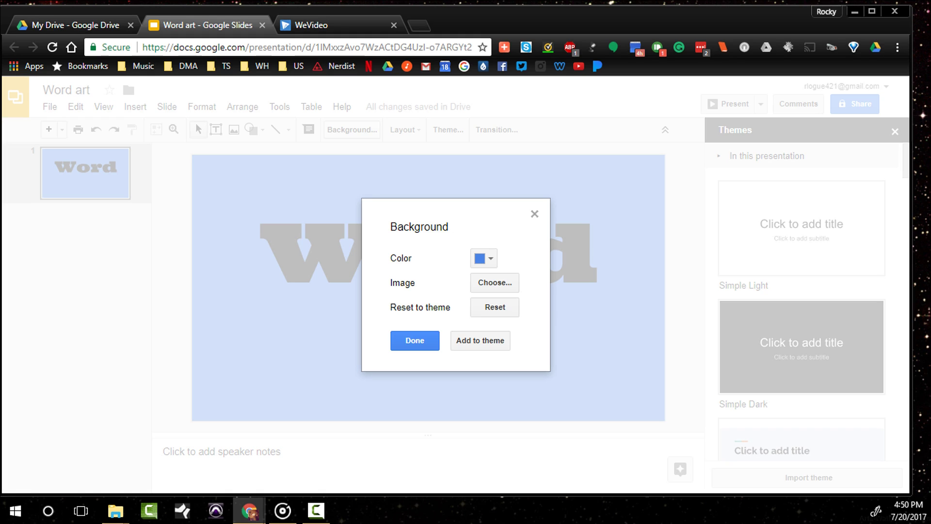
click(484, 258)
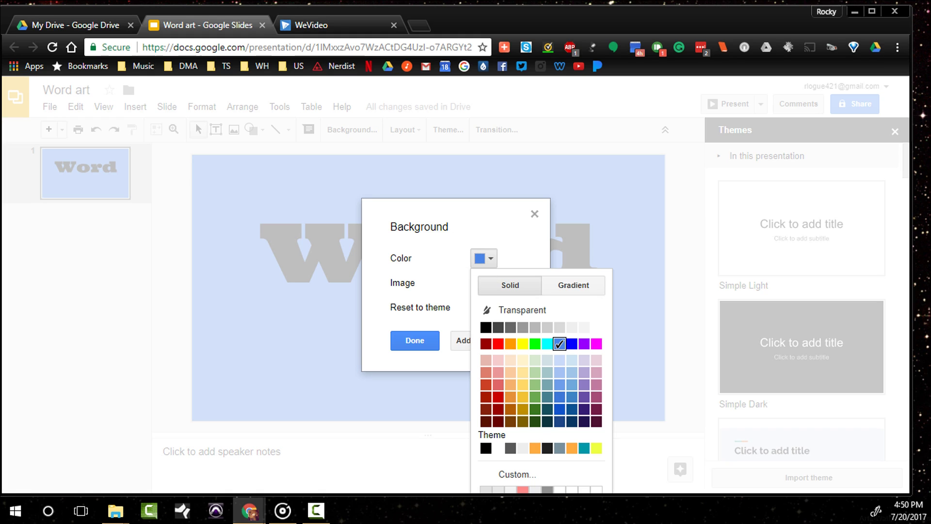
click(597, 327)
click(414, 340)
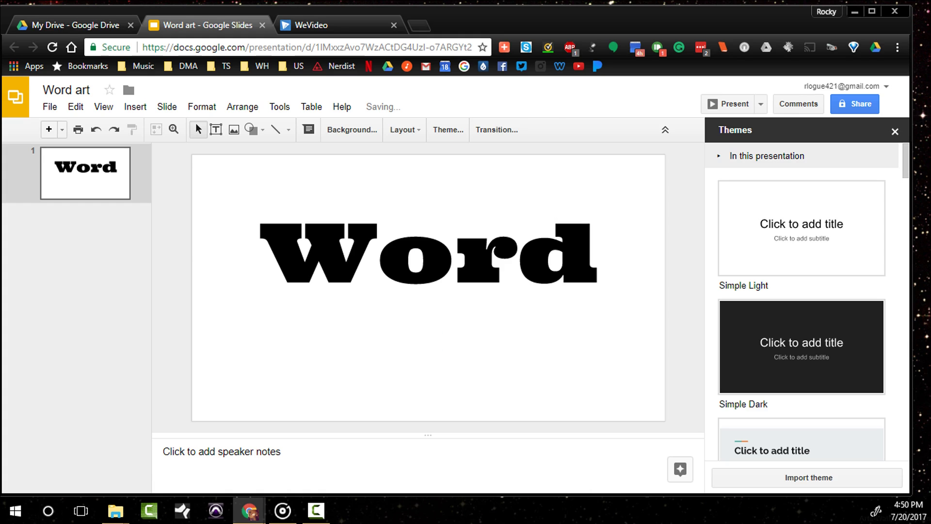
Duplicate the black word art, align the copy horizontally with the original, and flip and squash it vertically into a mirrored reflection directly beneath
click(428, 254)
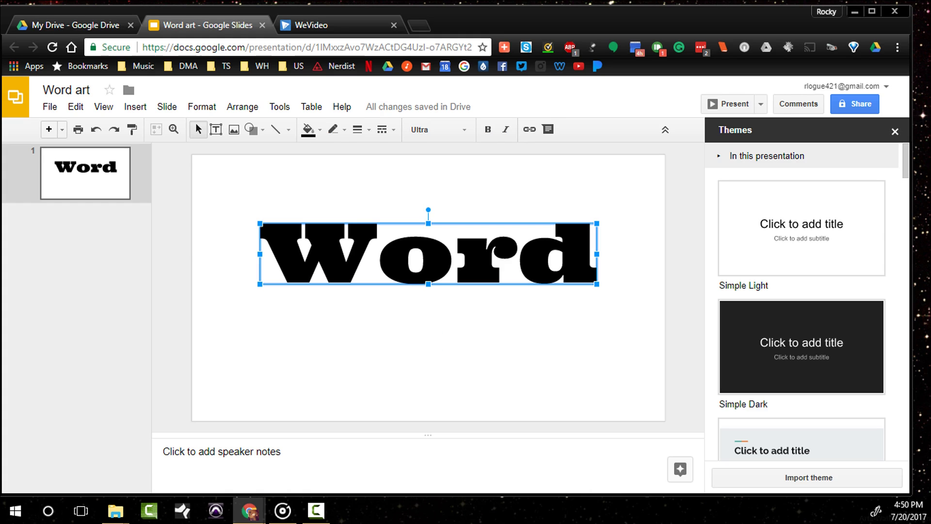
key(ctrl+d)
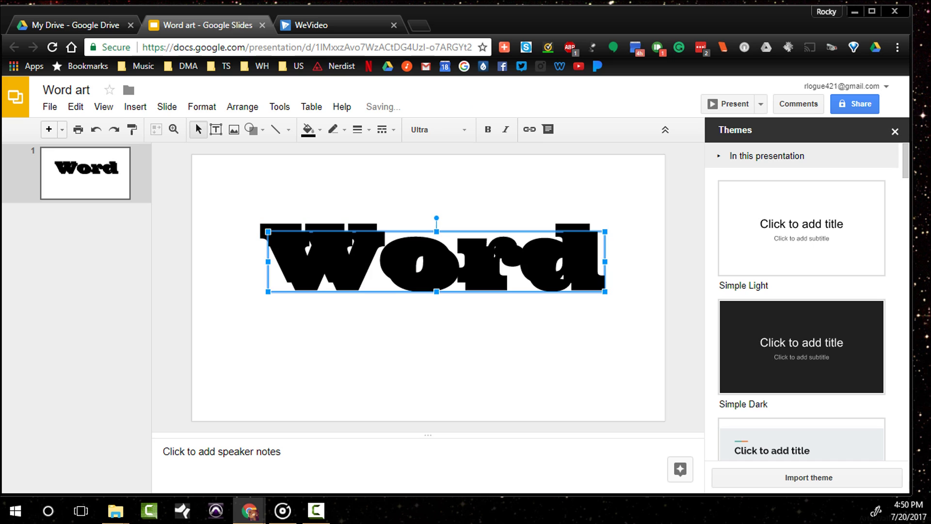
drag(437, 261, 429, 260)
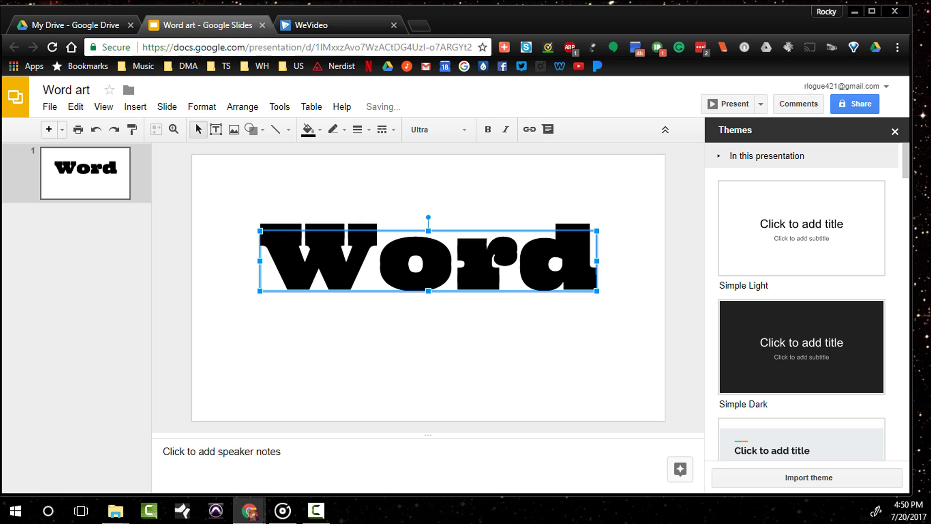
mouse_move(429, 290)
mouse_down()
mouse_move(428, 309)
mouse_move(429, 272)
mouse_move(428, 310)
mouse_move(428, 293)
mouse_up()
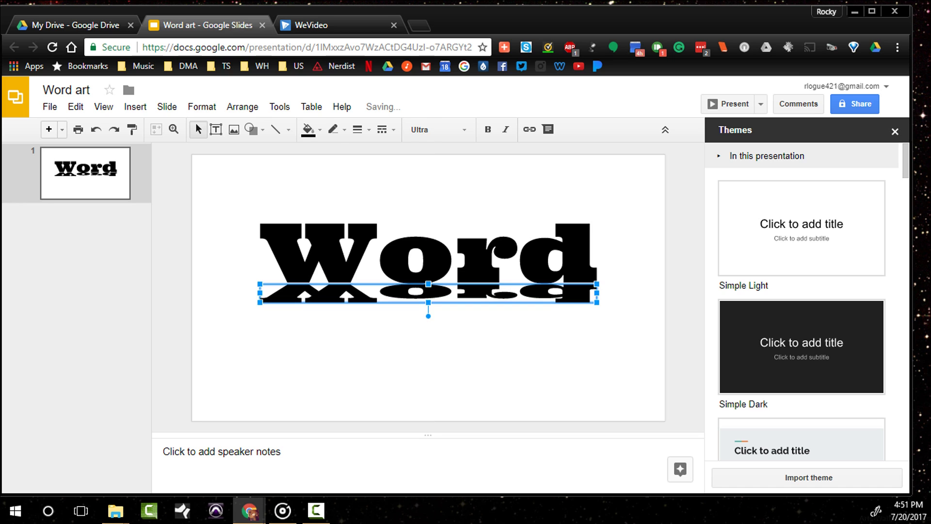
key(Escape)
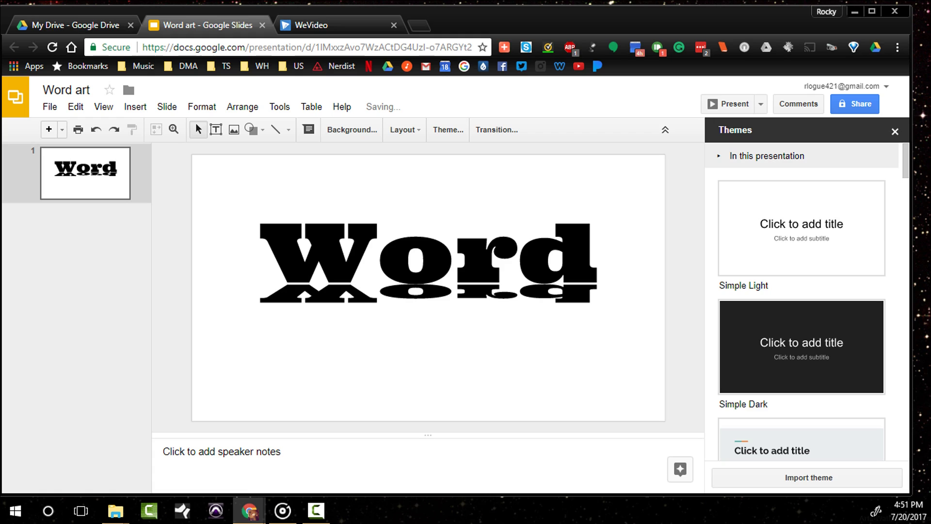
Fill the flipped word art reflection with a light blue gradient and deselect it
click(428, 293)
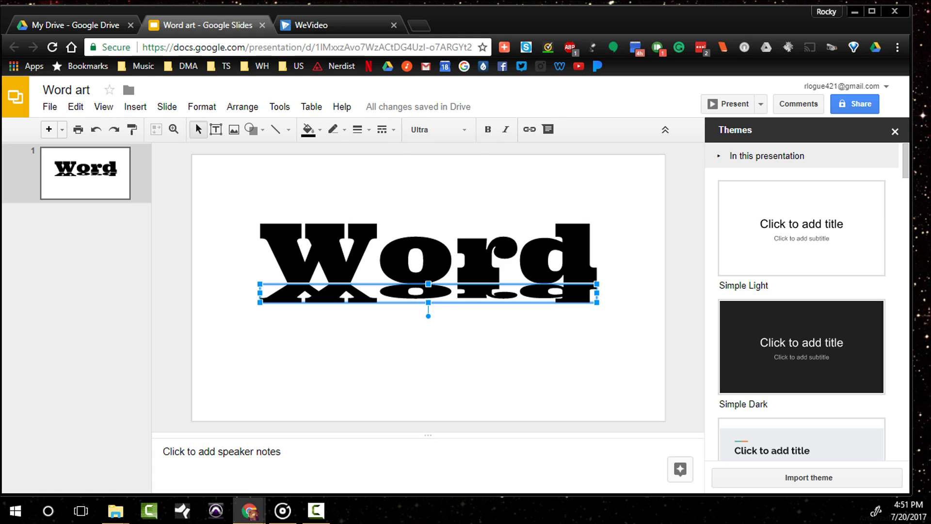
click(308, 129)
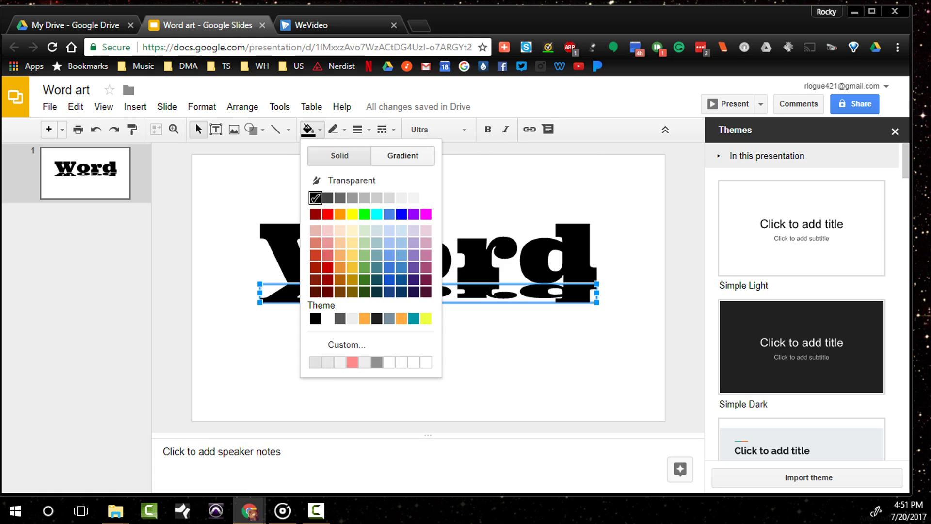
click(403, 156)
click(406, 222)
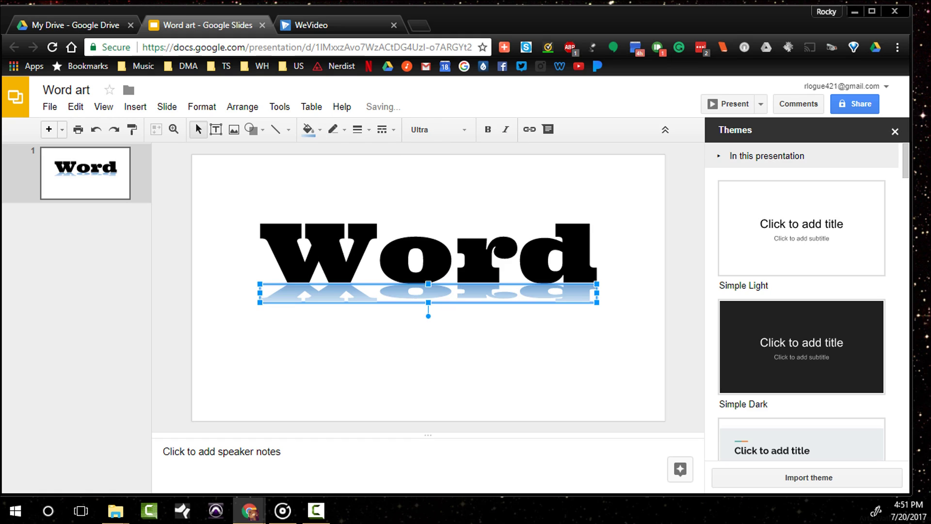
key(Escape)
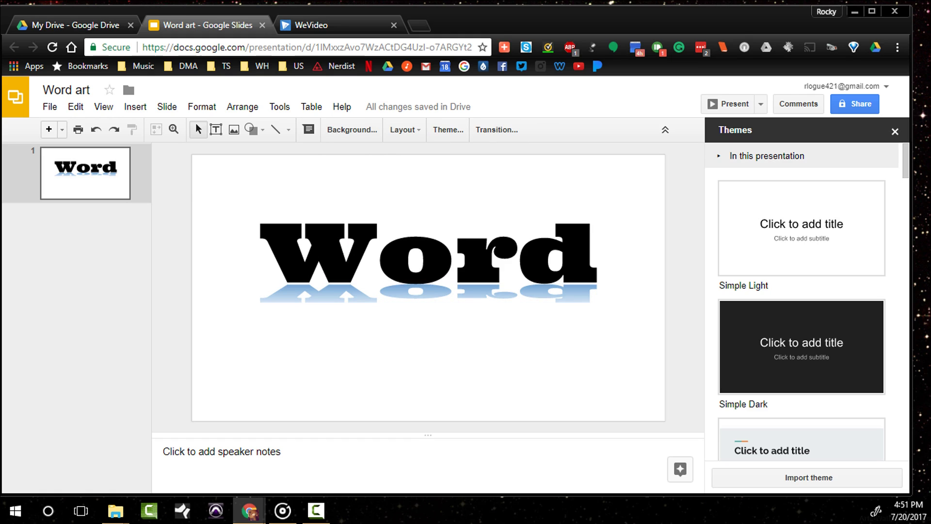